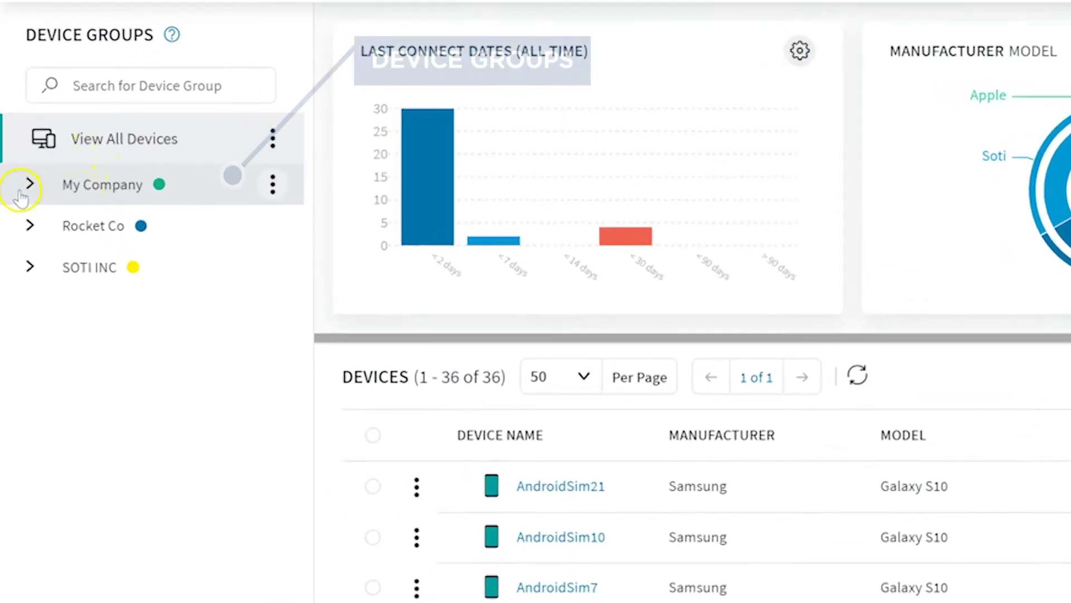
# Expand My Company and browse Management, Sales and Warehouse Devices, ending on Warehouse's 3 devices.
pyautogui.click(30, 184)
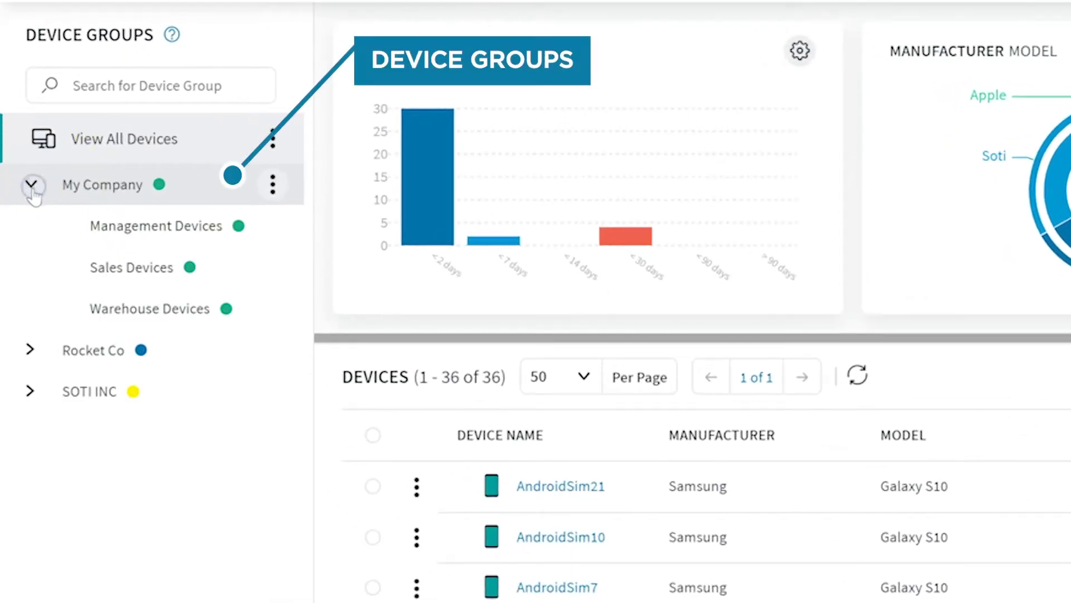
pyautogui.click(117, 230)
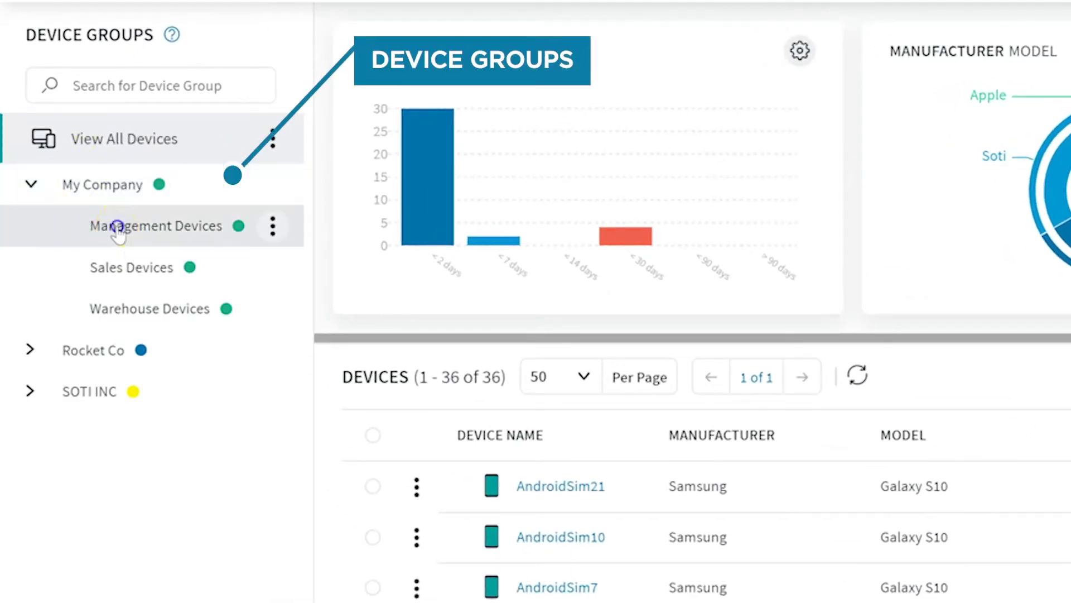
pyautogui.click(121, 263)
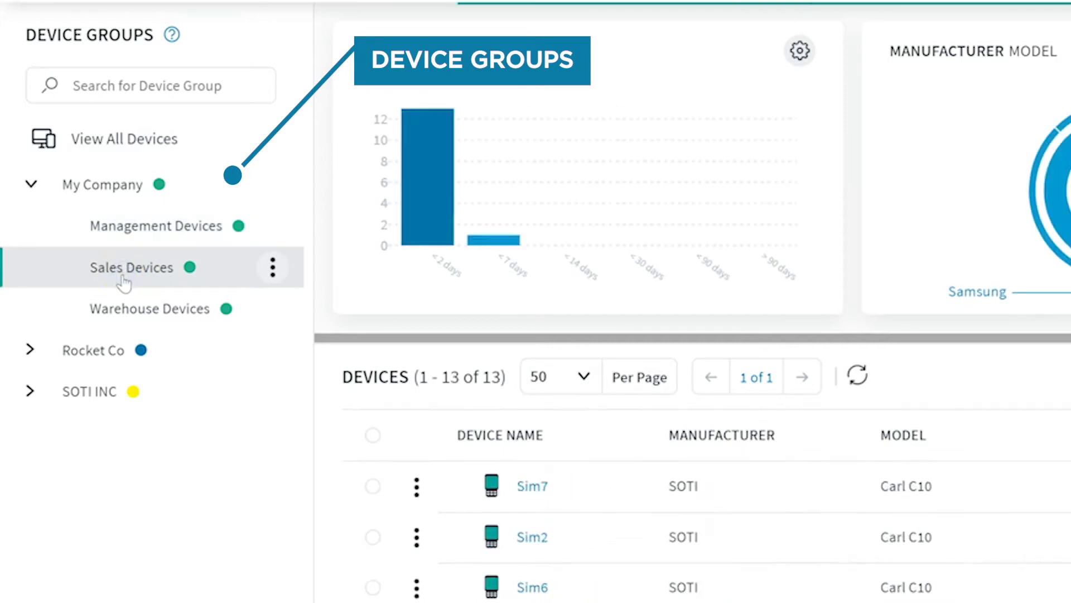
pyautogui.click(126, 305)
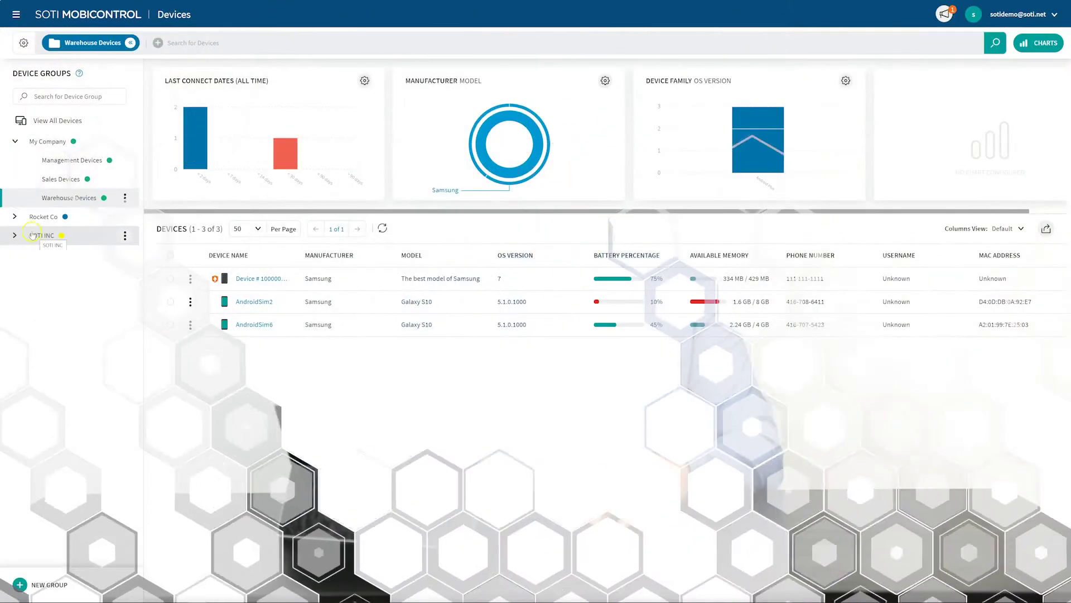
# Expand Rocket Co, view Logistics and Marketing, then open Rocket Co showing 0 devices.
pyautogui.click(15, 217)
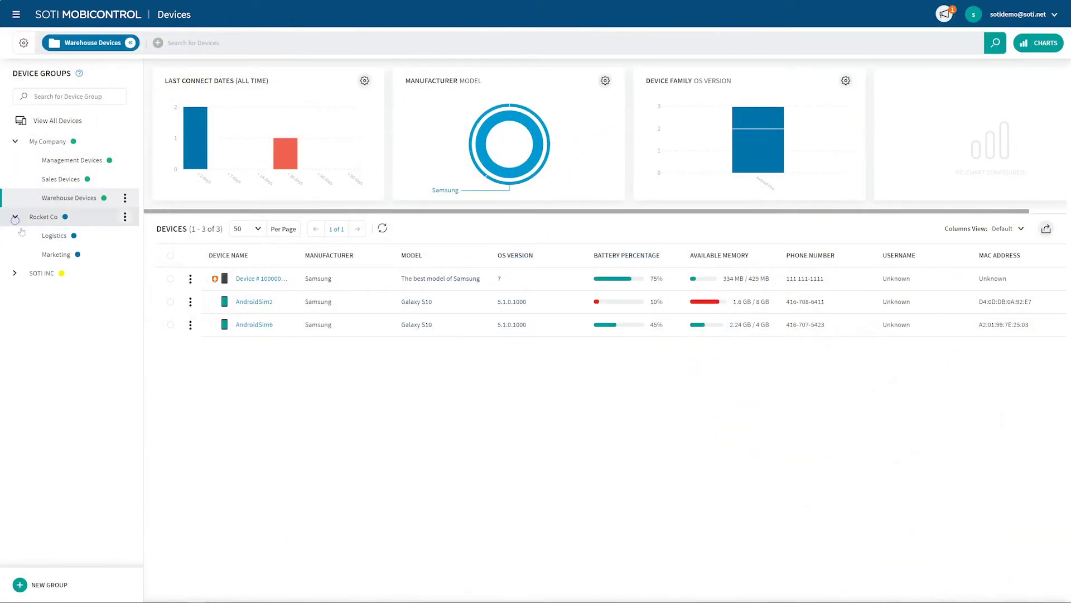
pyautogui.click(52, 236)
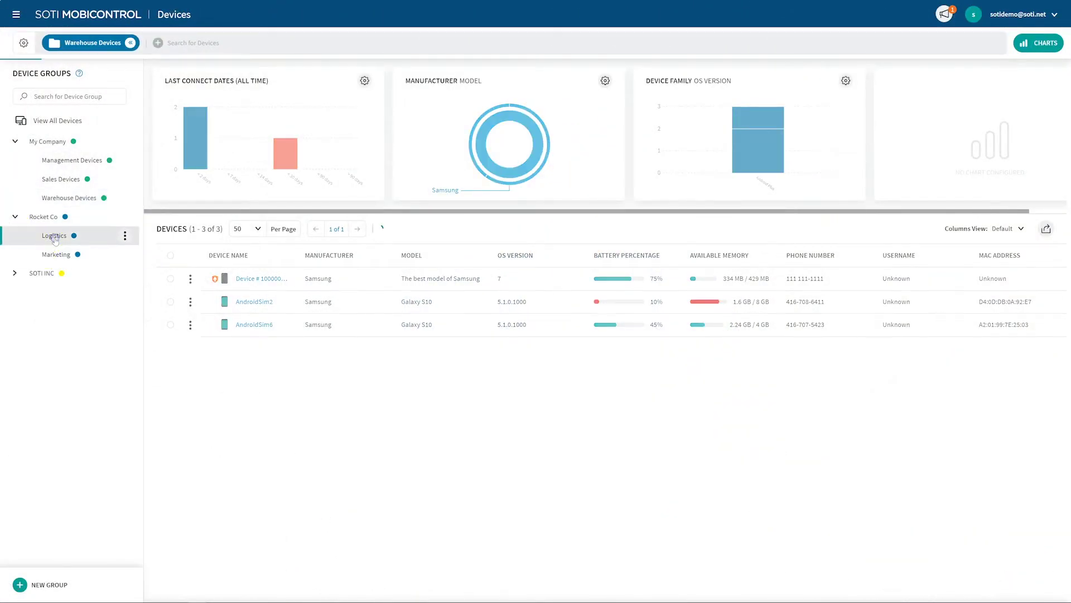
pyautogui.click(61, 254)
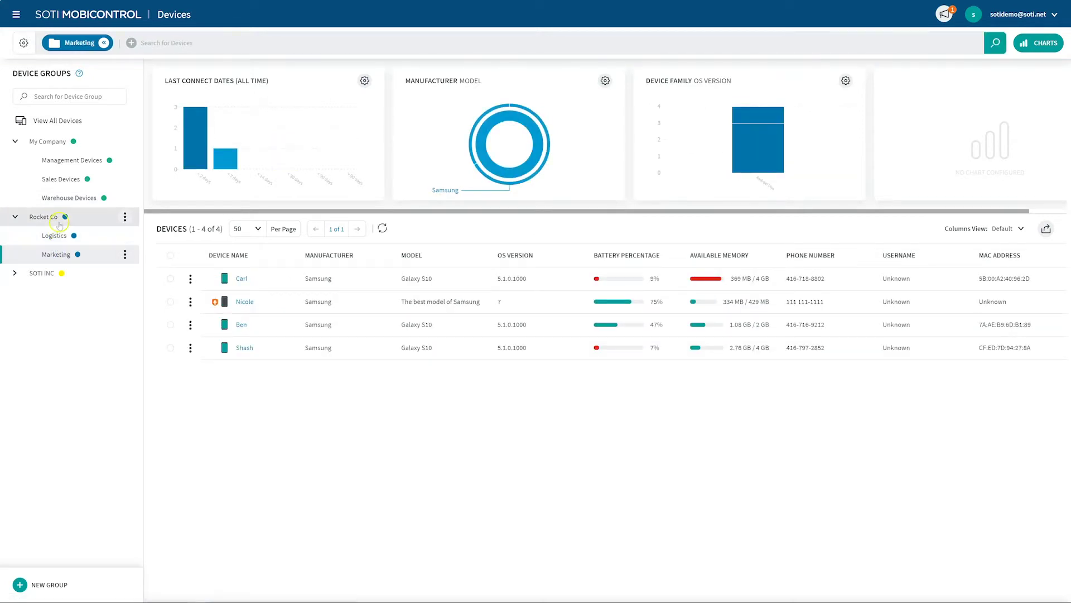
pyautogui.click(59, 222)
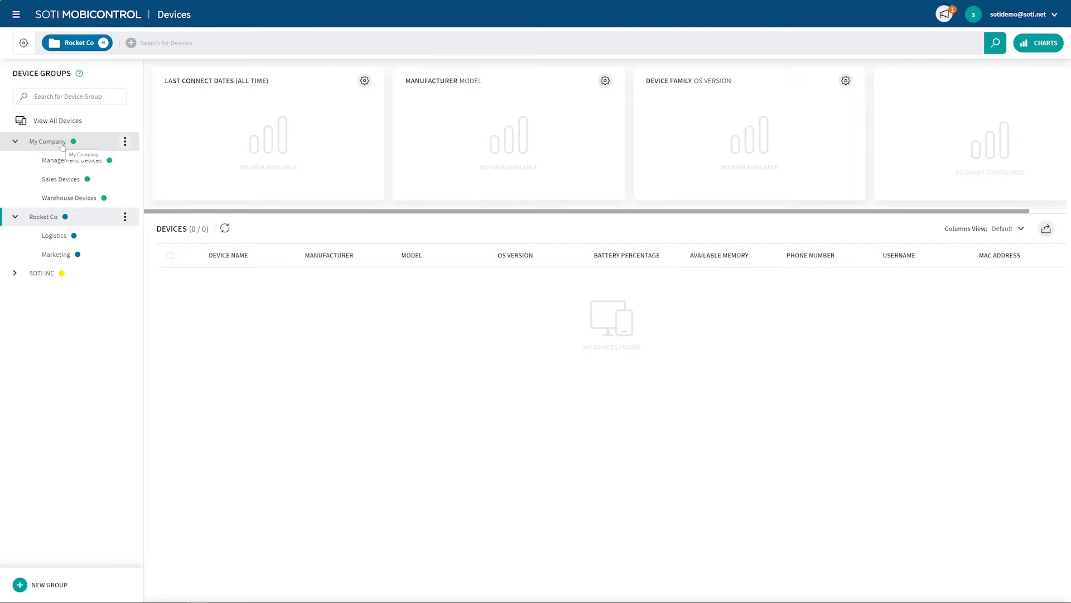
# Turn on Include Subgroups and browse Logistics, Marketing and Rocket Co with subgroup devices.
pyautogui.click(35, 103)
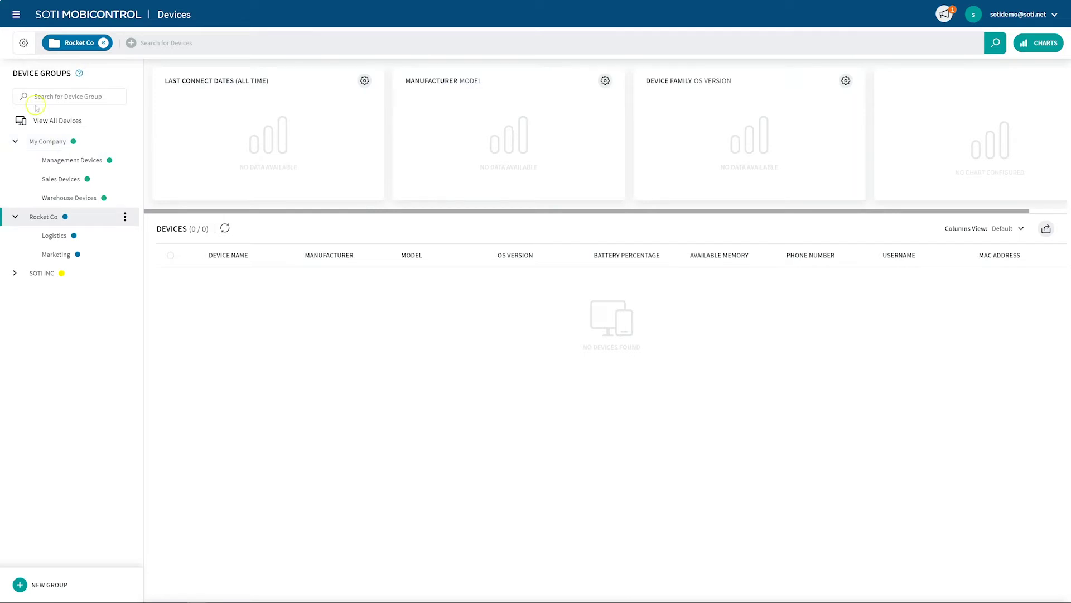
pyautogui.click(23, 42)
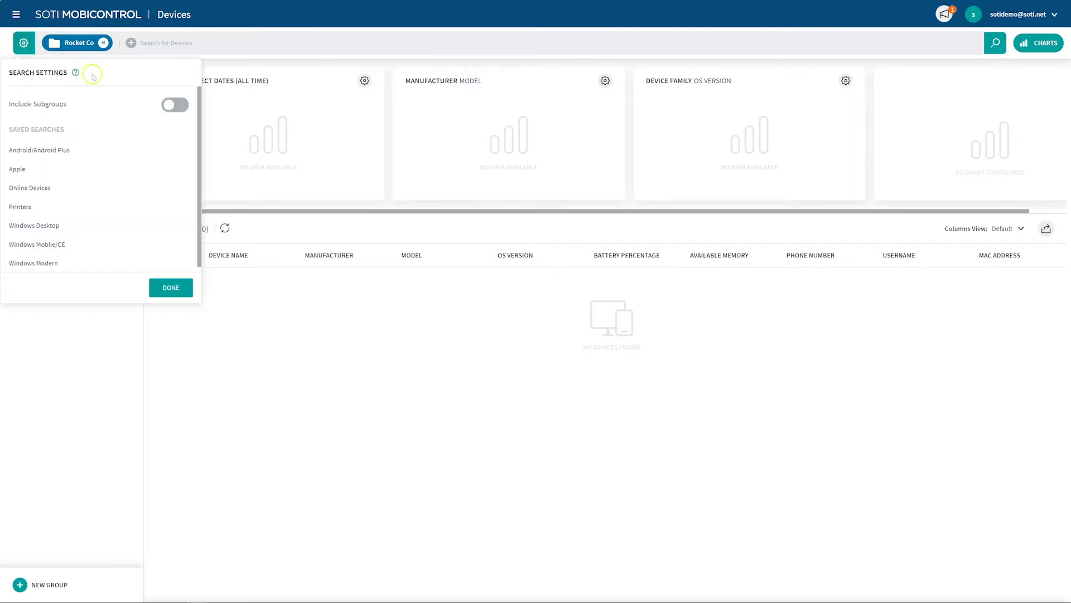
pyautogui.click(172, 106)
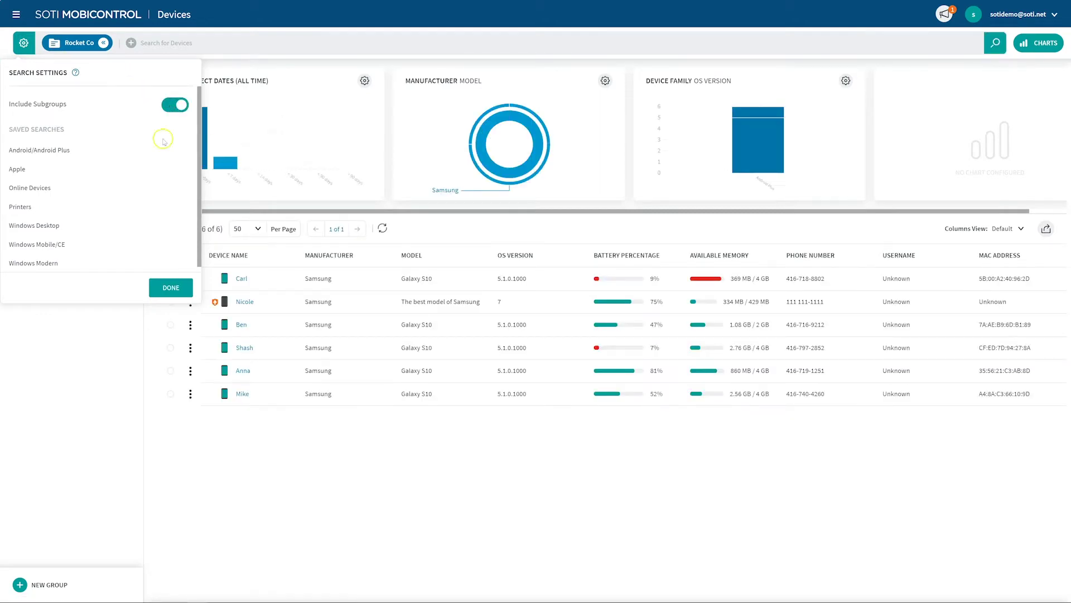
pyautogui.click(168, 290)
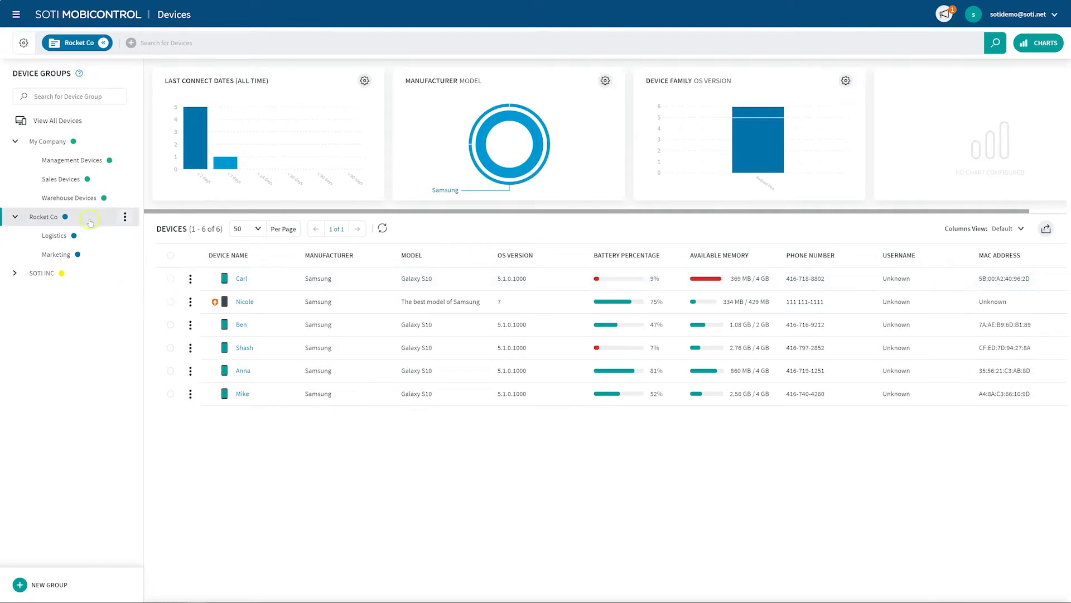
pyautogui.click(58, 235)
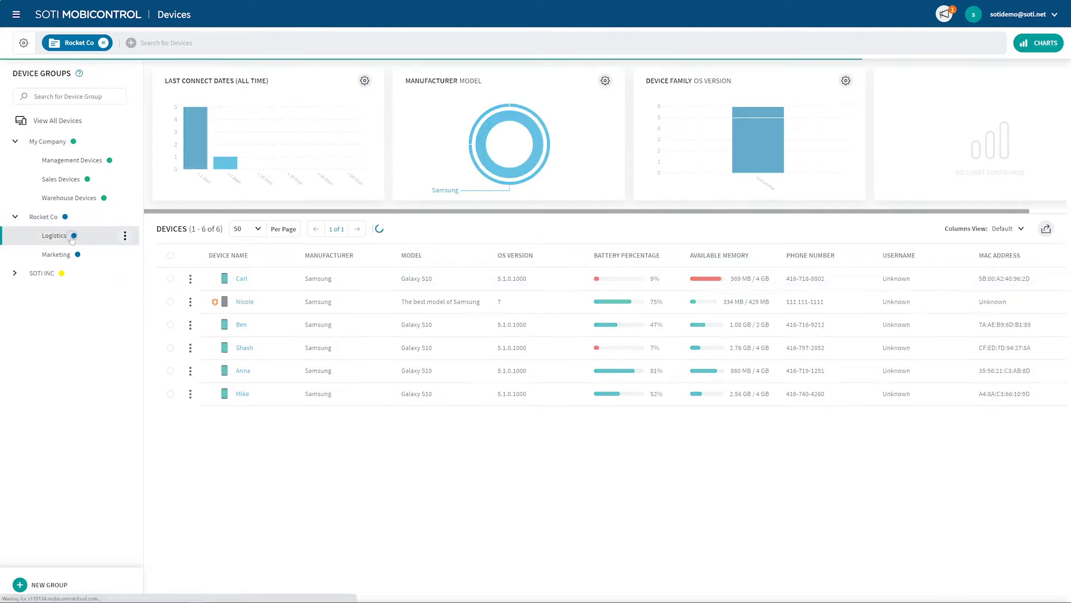
pyautogui.click(72, 255)
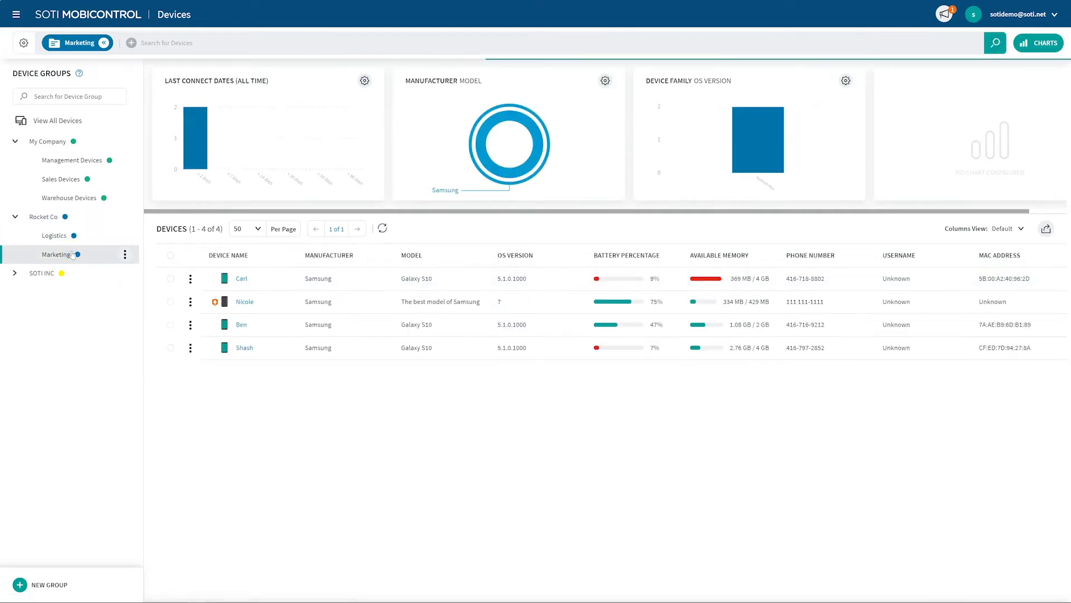
pyautogui.click(63, 218)
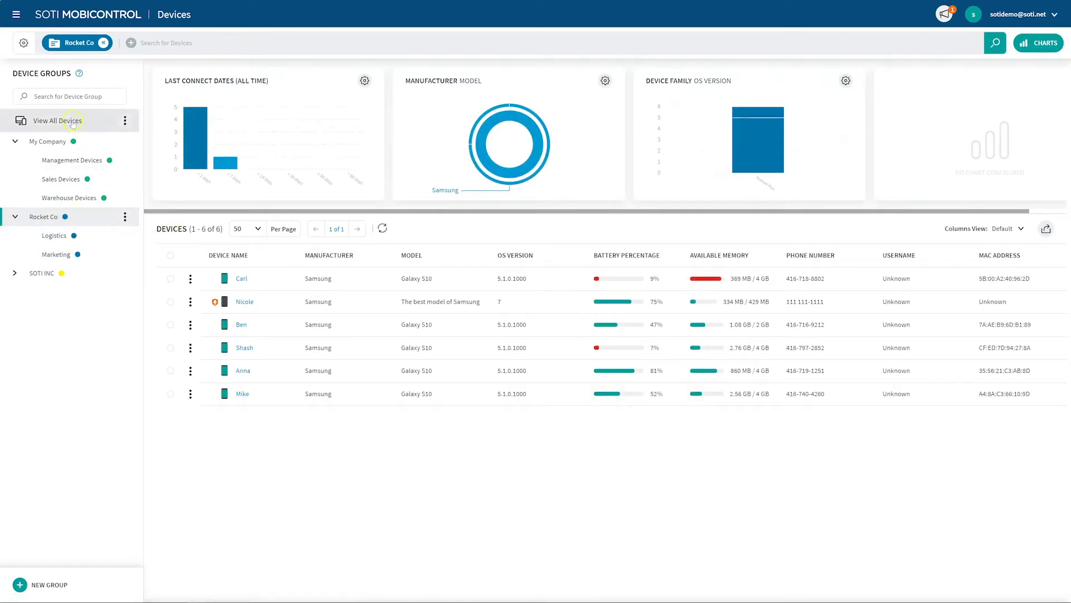
# Turn Include Subgroups off, recheck Logistics and Marketing, then view all 36 devices.
pyautogui.click(24, 44)
pyautogui.click(178, 104)
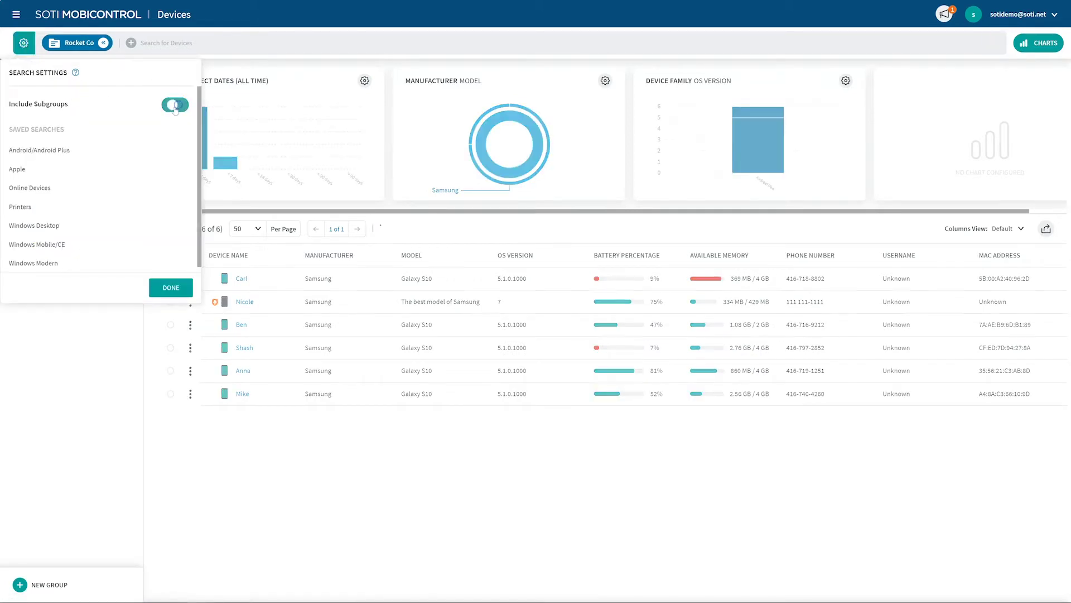
pyautogui.click(183, 288)
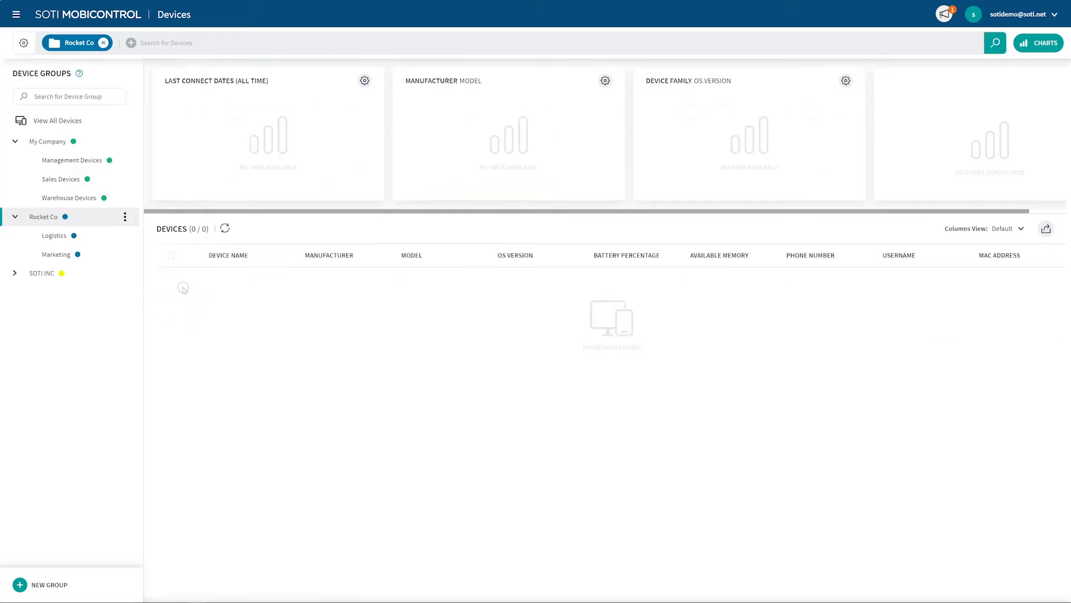
pyautogui.click(68, 241)
pyautogui.click(56, 255)
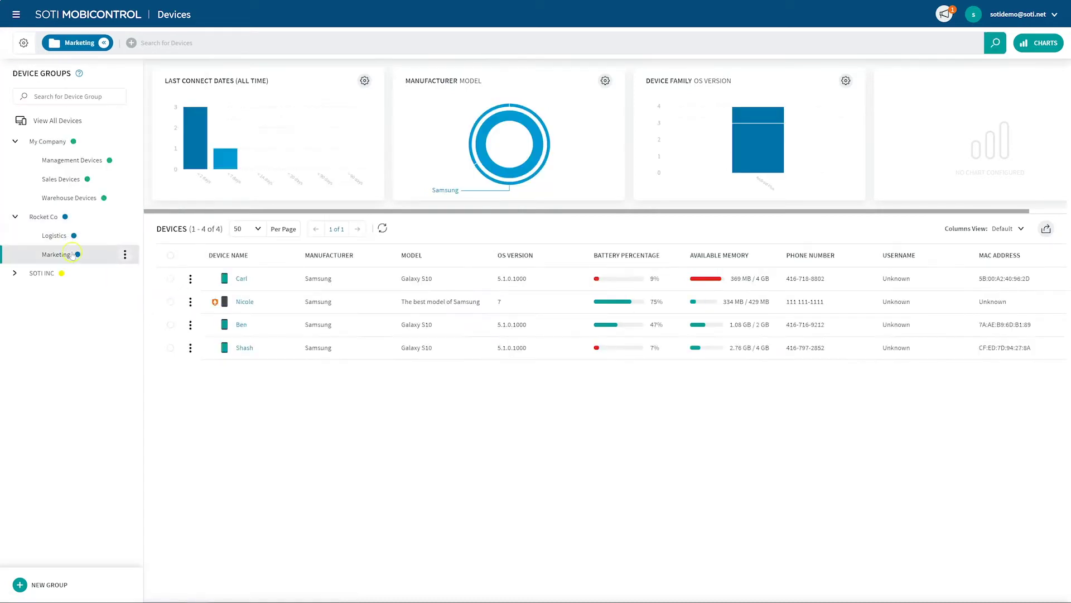
pyautogui.click(53, 122)
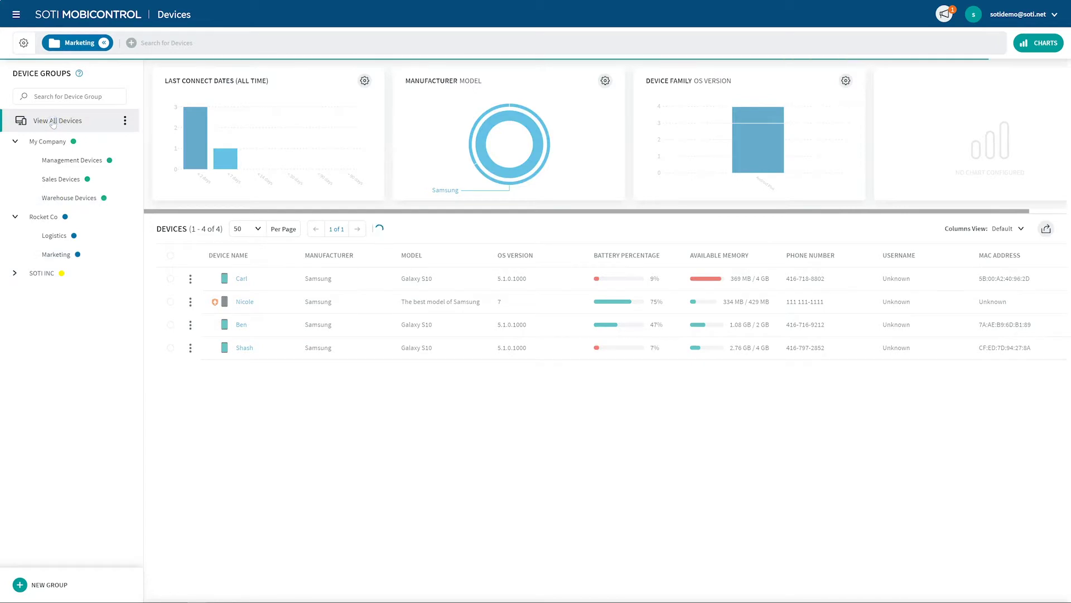
# Search device groups for 'sales' and open Sales Devices listing 13 devices.
pyautogui.click(173, 226)
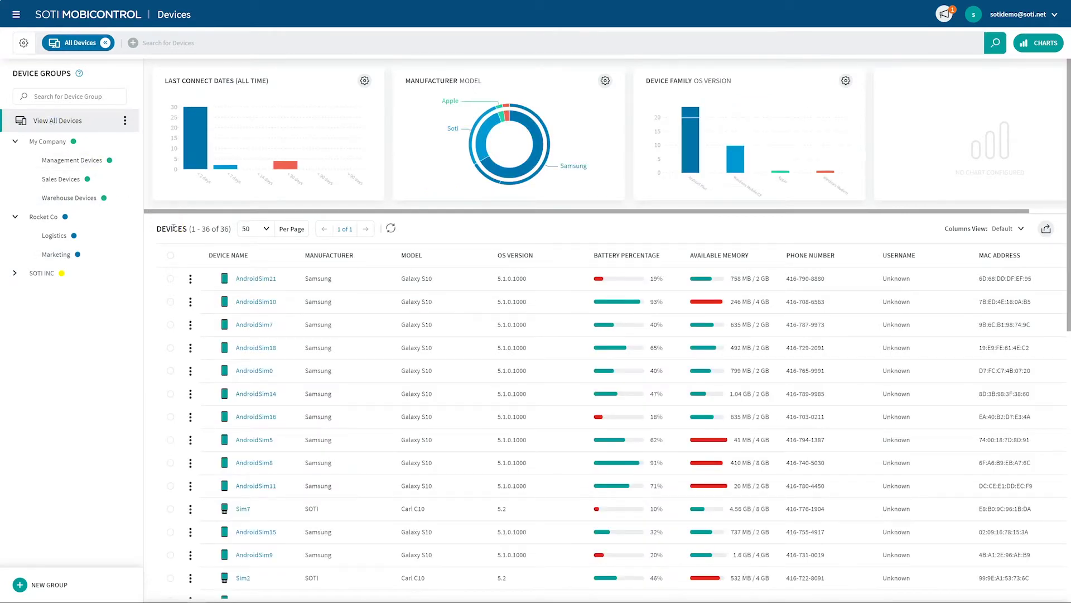
pyautogui.click(65, 97)
pyautogui.click(65, 97)
pyautogui.write('sales')
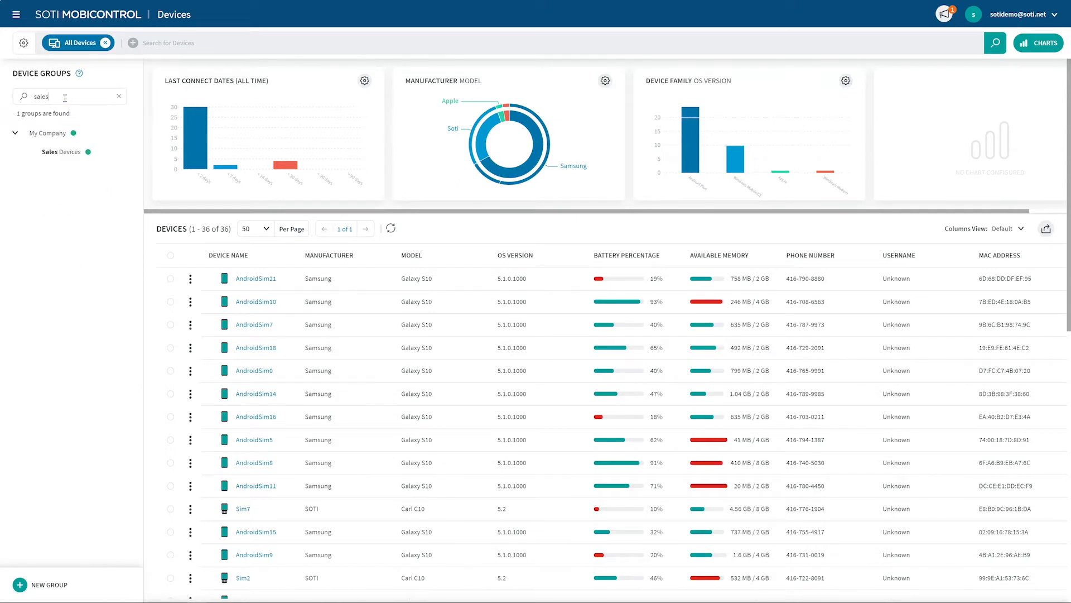
pyautogui.click(64, 151)
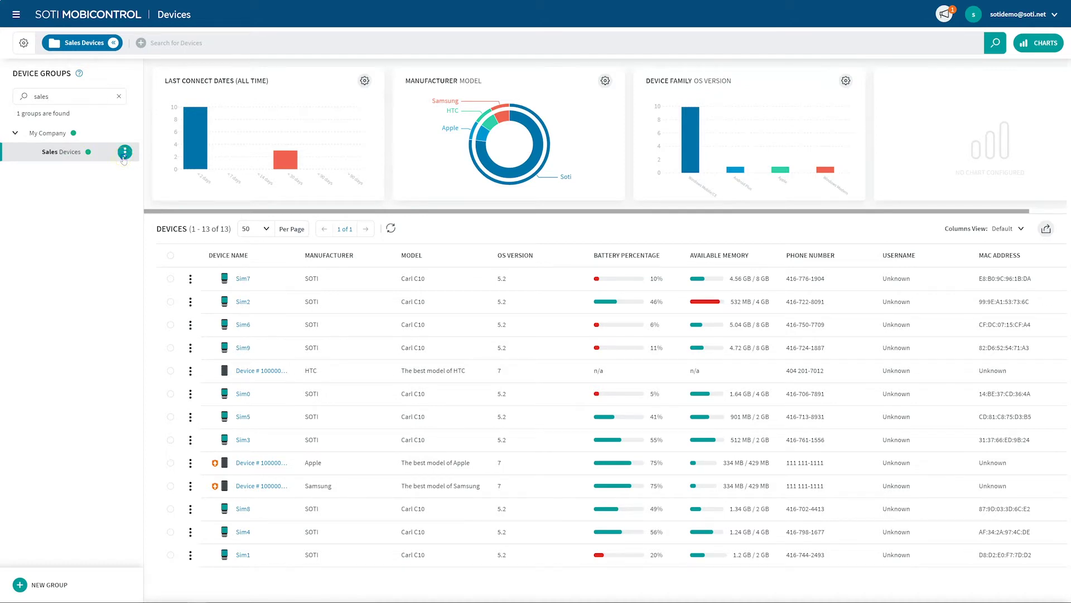
pyautogui.click(124, 153)
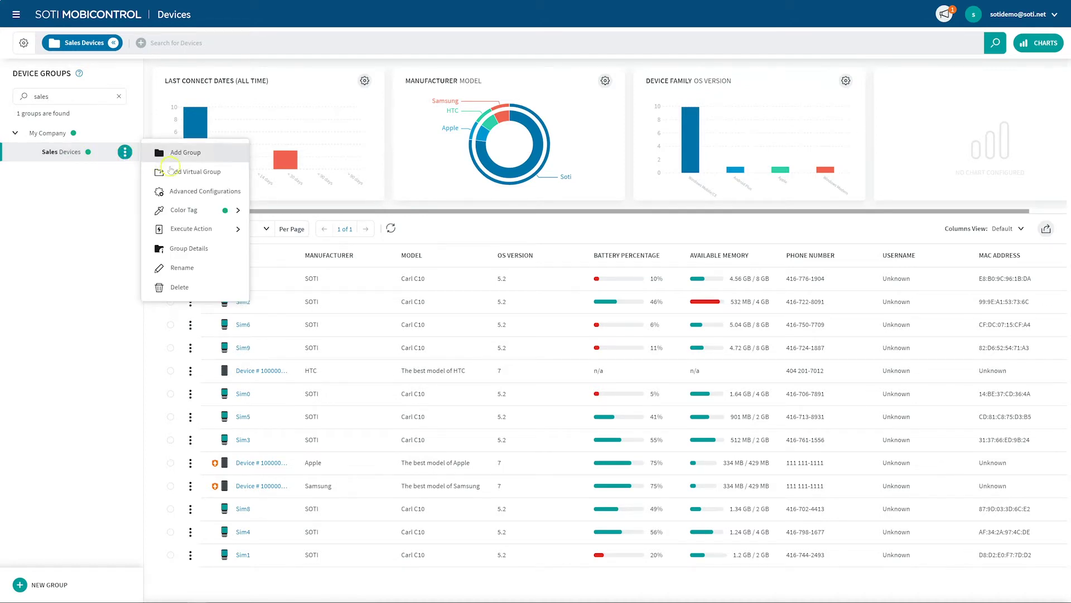
pyautogui.click(185, 189)
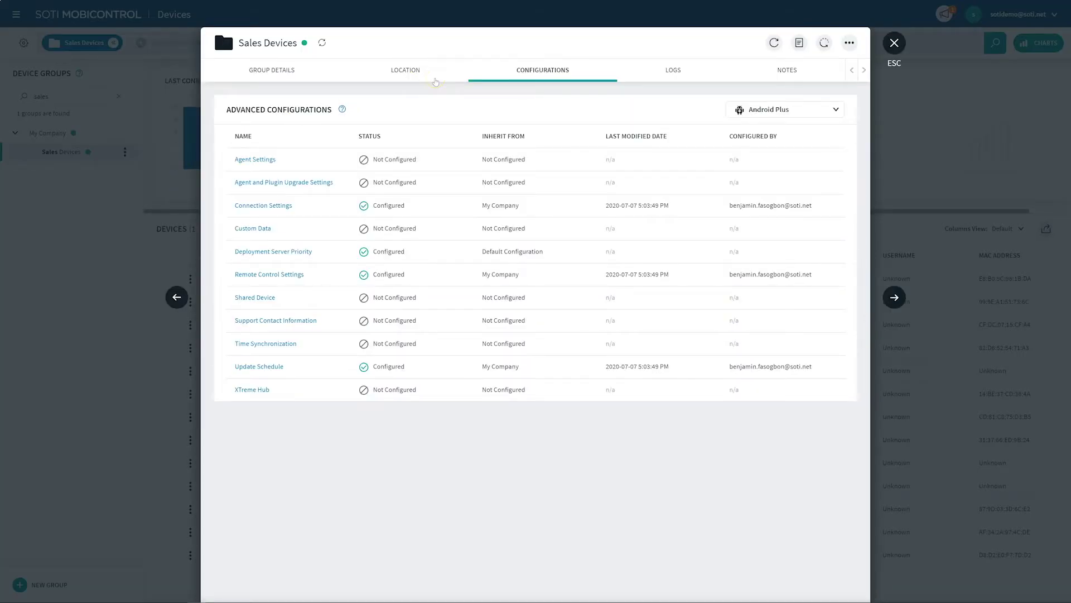
pyautogui.click(291, 70)
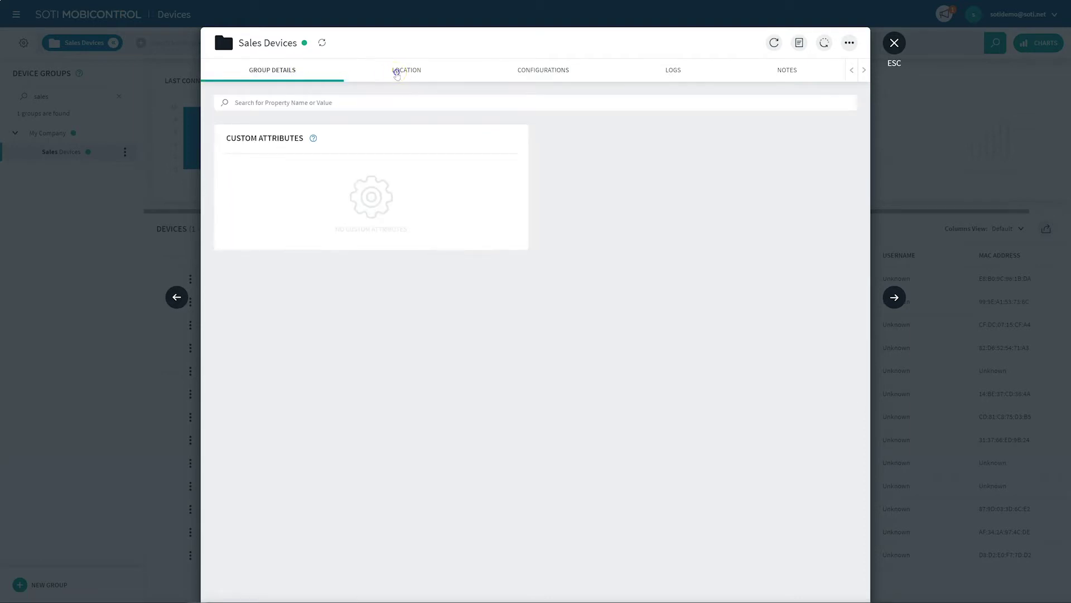
pyautogui.click(397, 72)
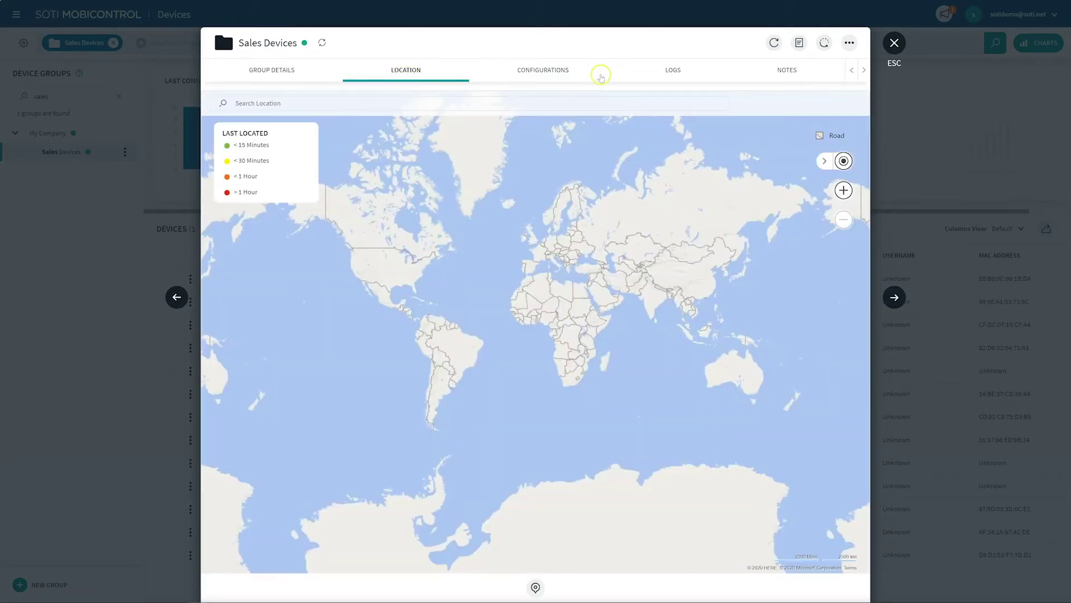
pyautogui.click(661, 72)
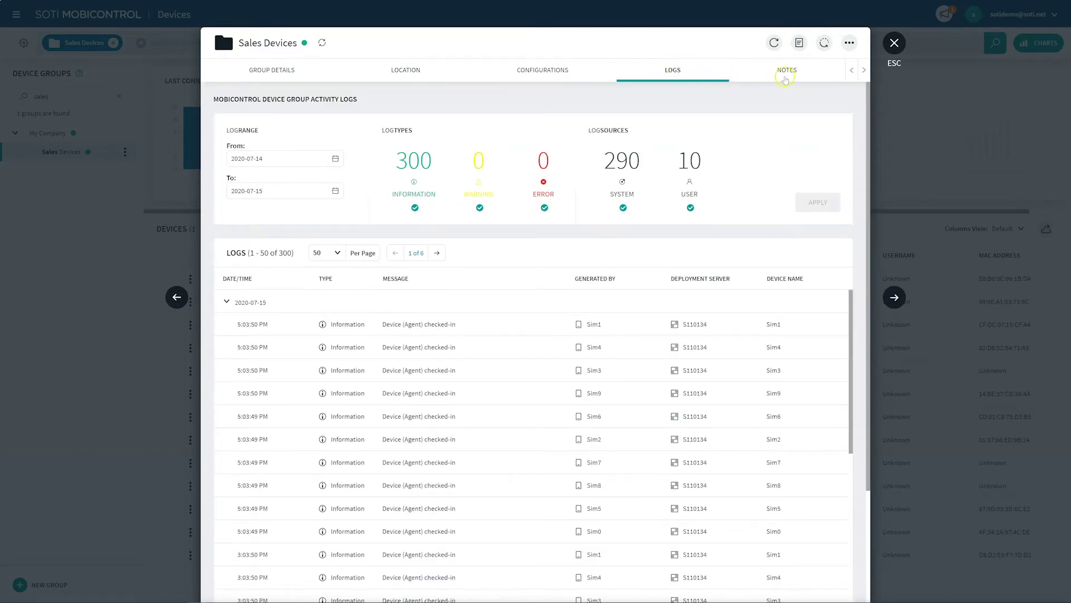
pyautogui.click(785, 78)
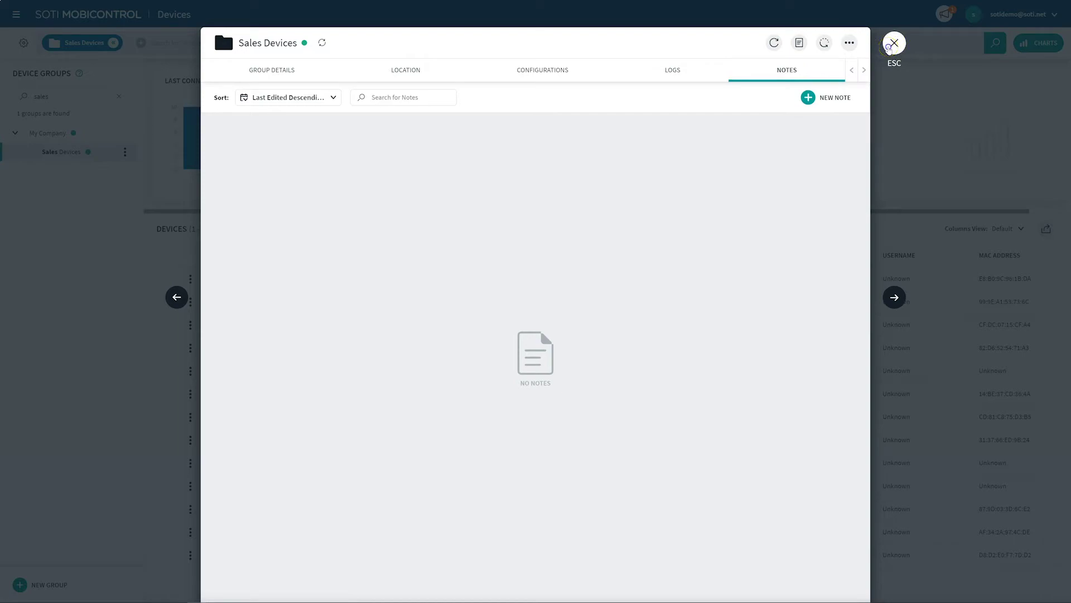
pyautogui.click(889, 48)
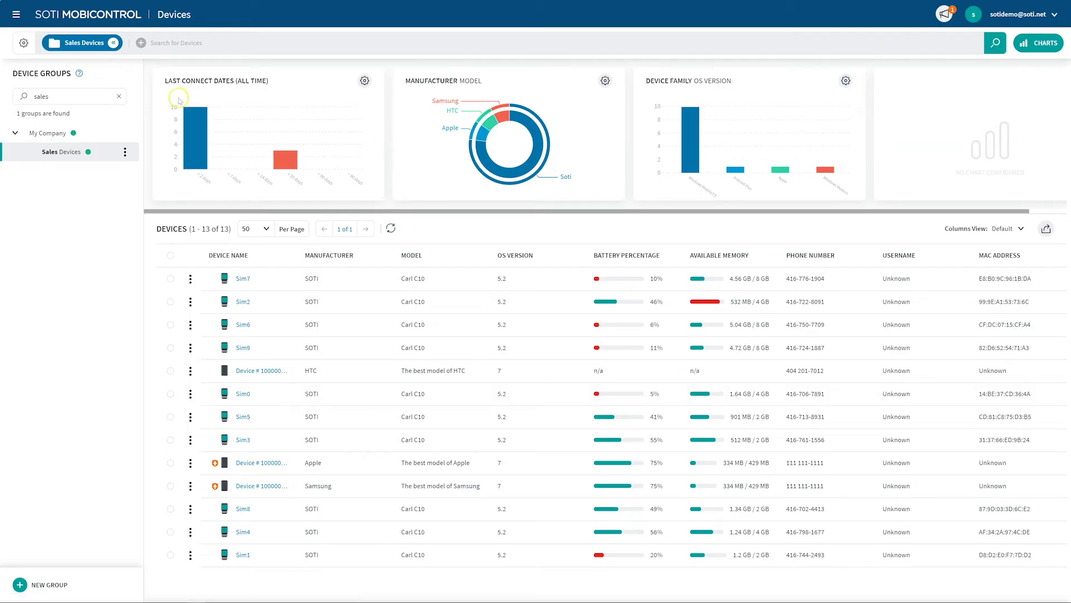
# Clear the group search and create a new root group named 'Flagship stores'.
pyautogui.click(120, 96)
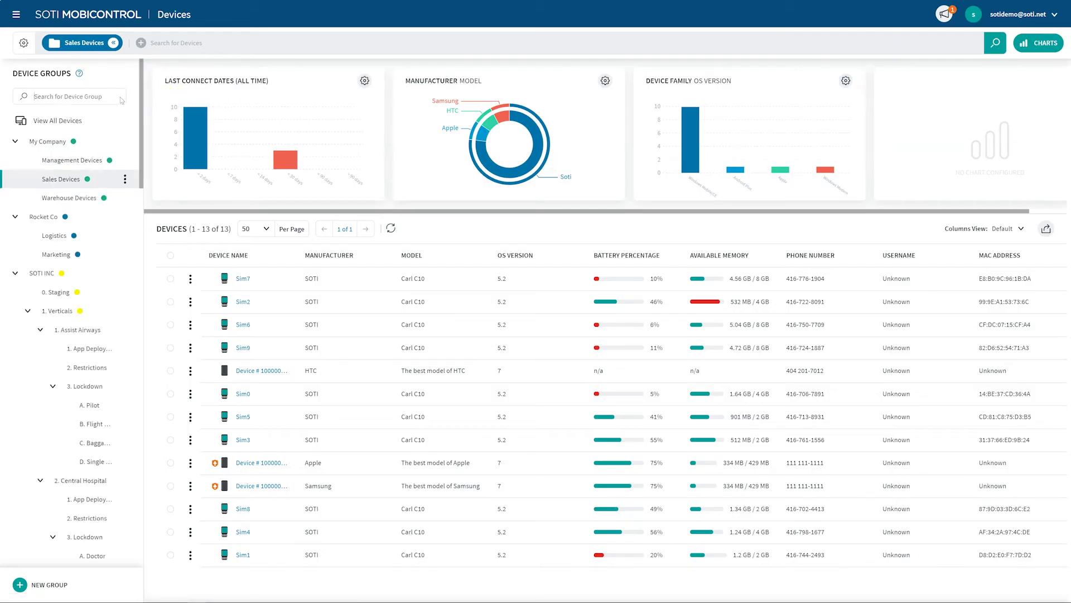
pyautogui.click(15, 273)
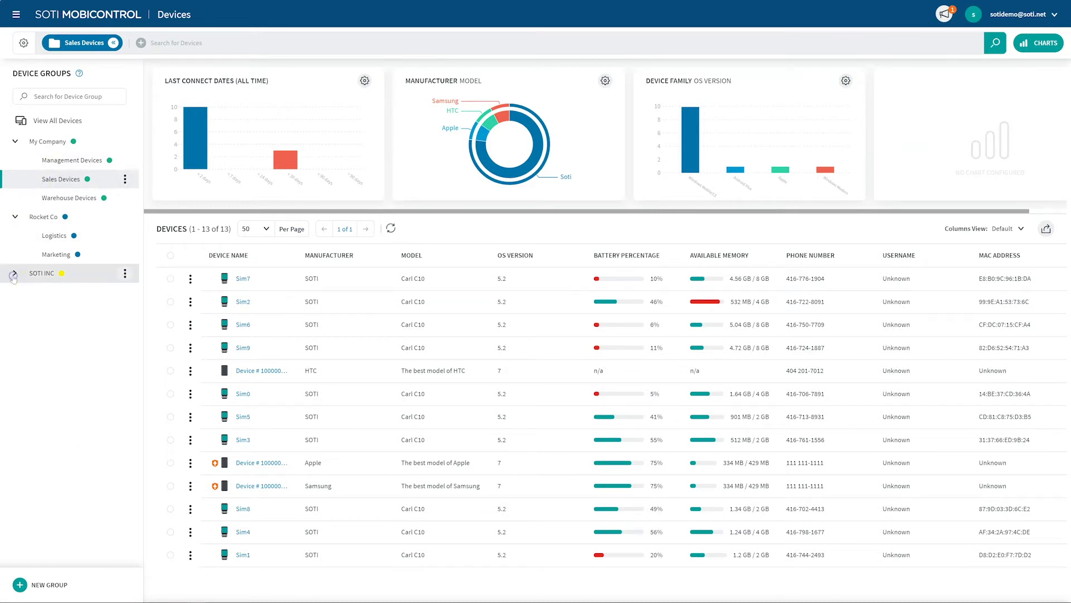
pyautogui.click(21, 584)
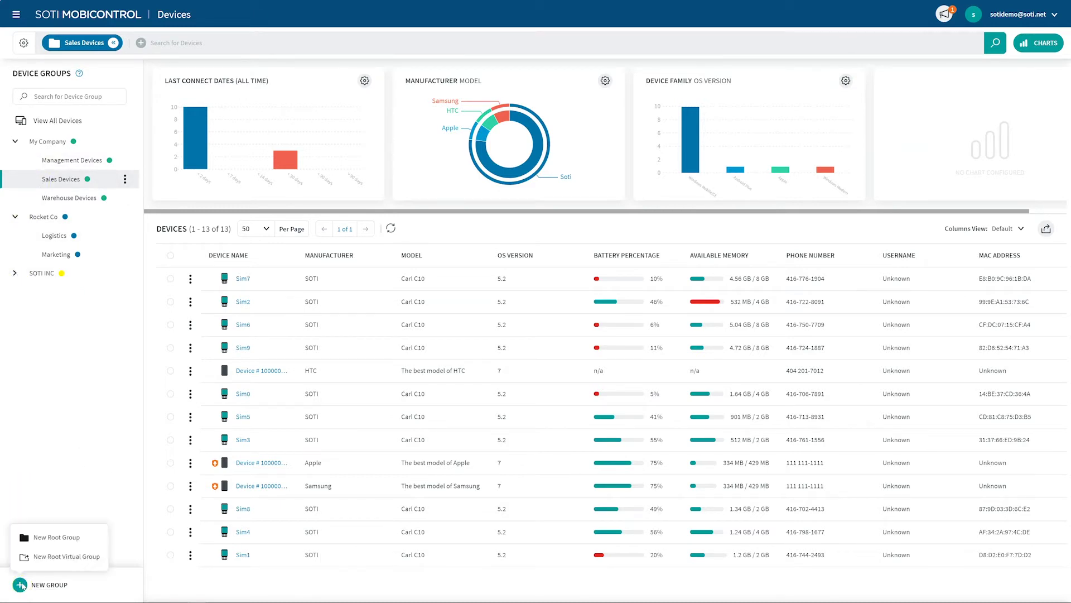
pyautogui.click(59, 537)
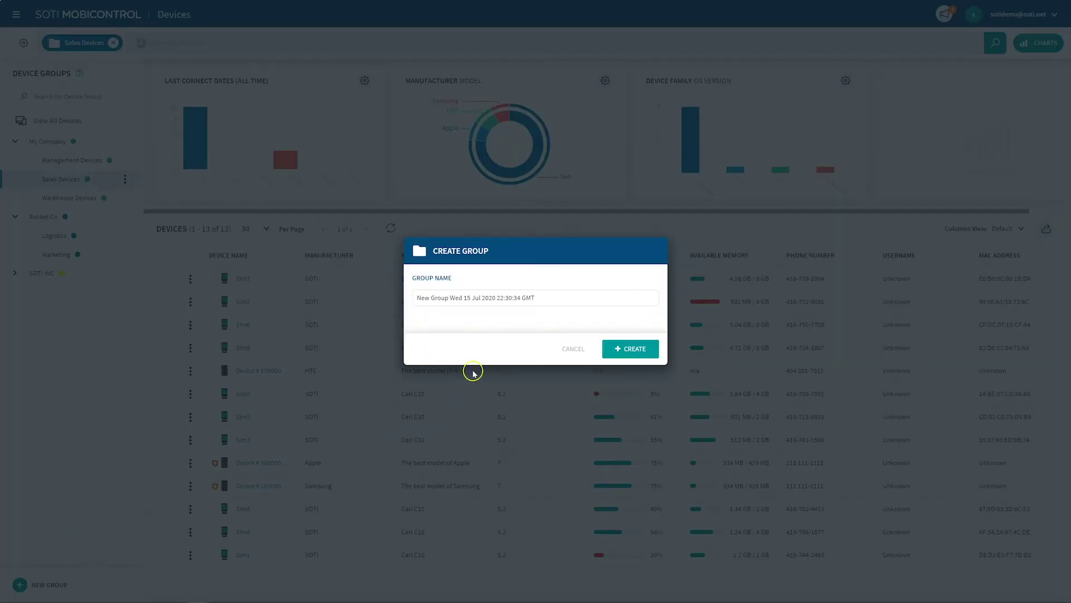
pyautogui.tripleClick(552, 298)
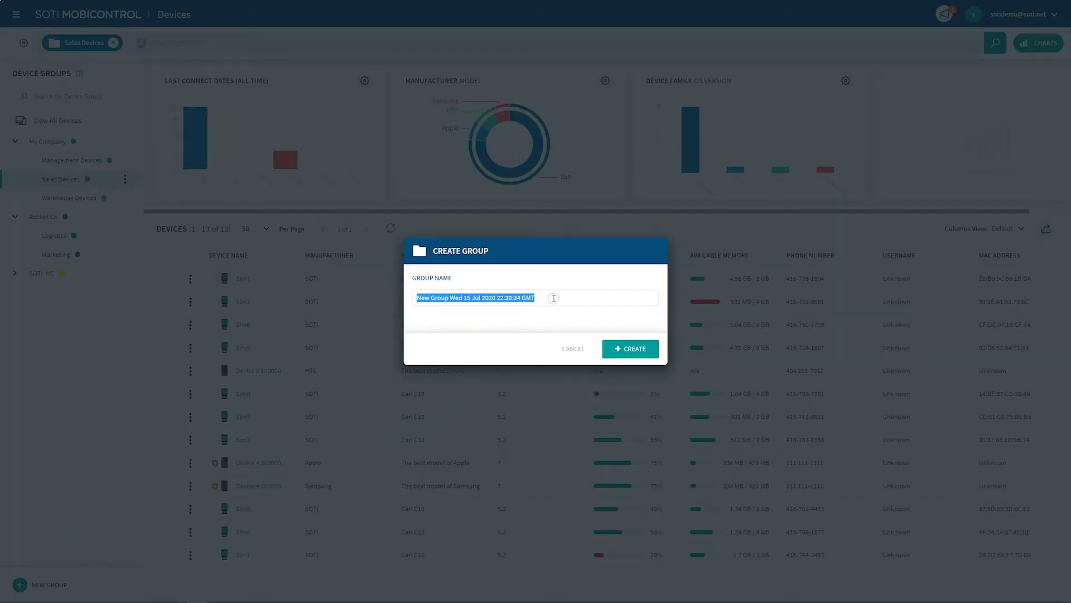
pyautogui.press('BackSpace')
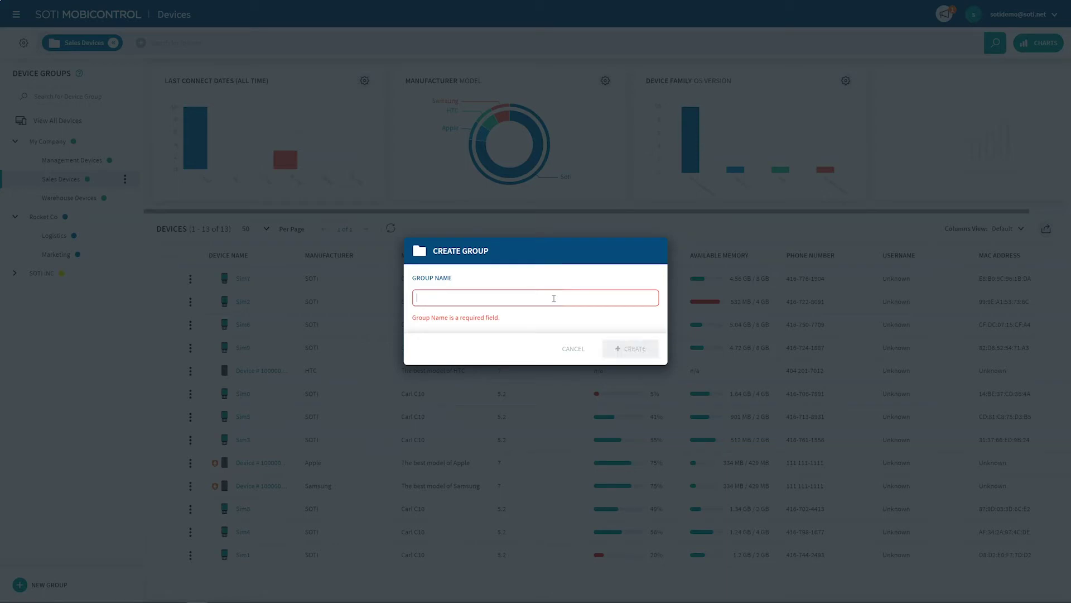
pyautogui.write('Flagship stores')
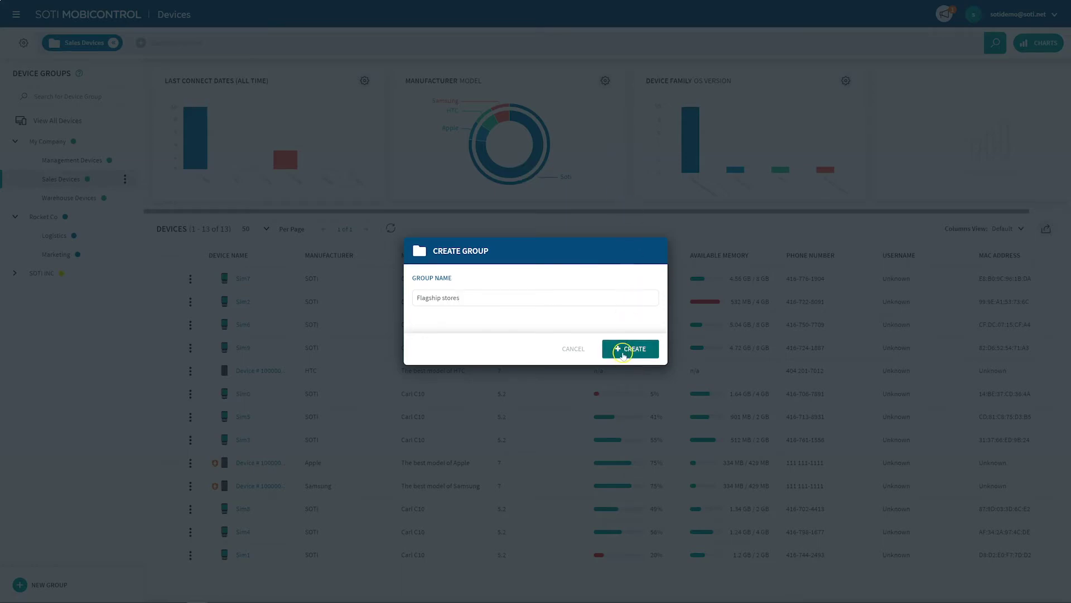
pyautogui.click(626, 348)
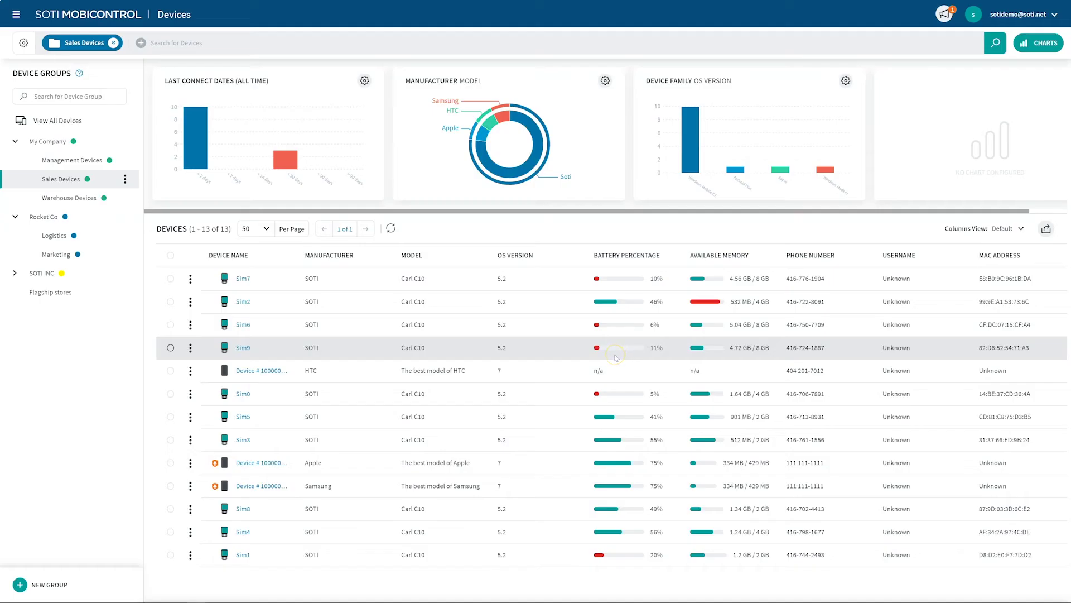
# Give the Flagship stores group a Red color tag.
pyautogui.click(51, 289)
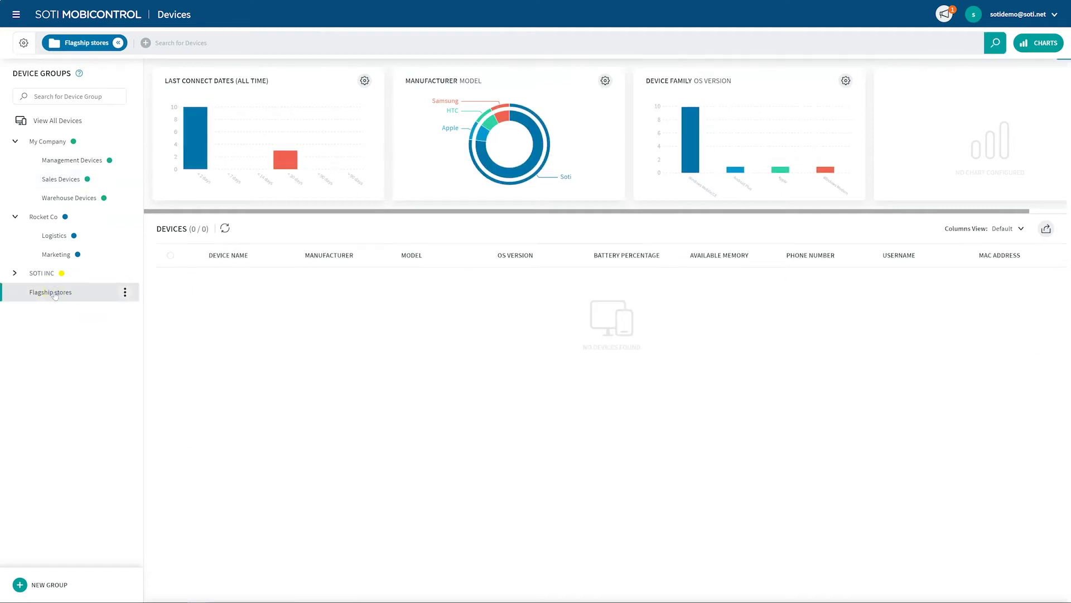
pyautogui.click(125, 292)
pyautogui.click(232, 353)
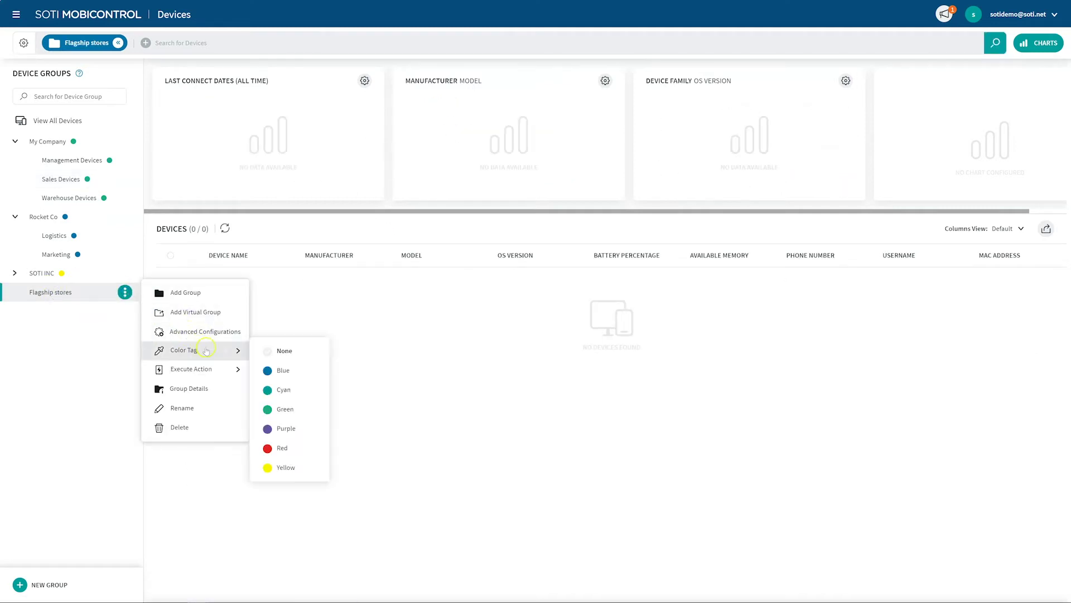
pyautogui.click(283, 447)
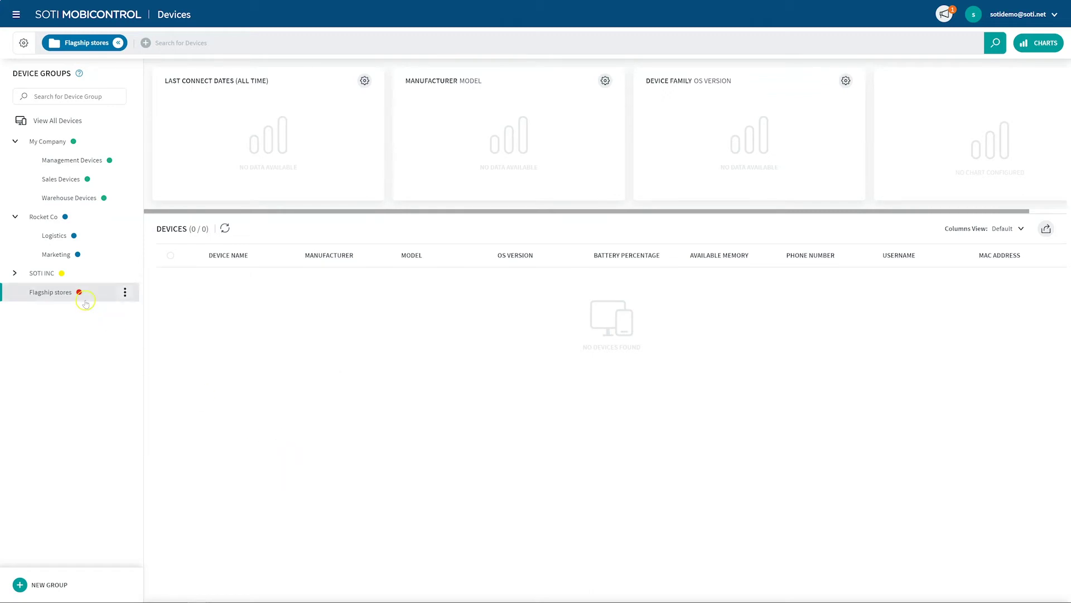
pyautogui.click(125, 293)
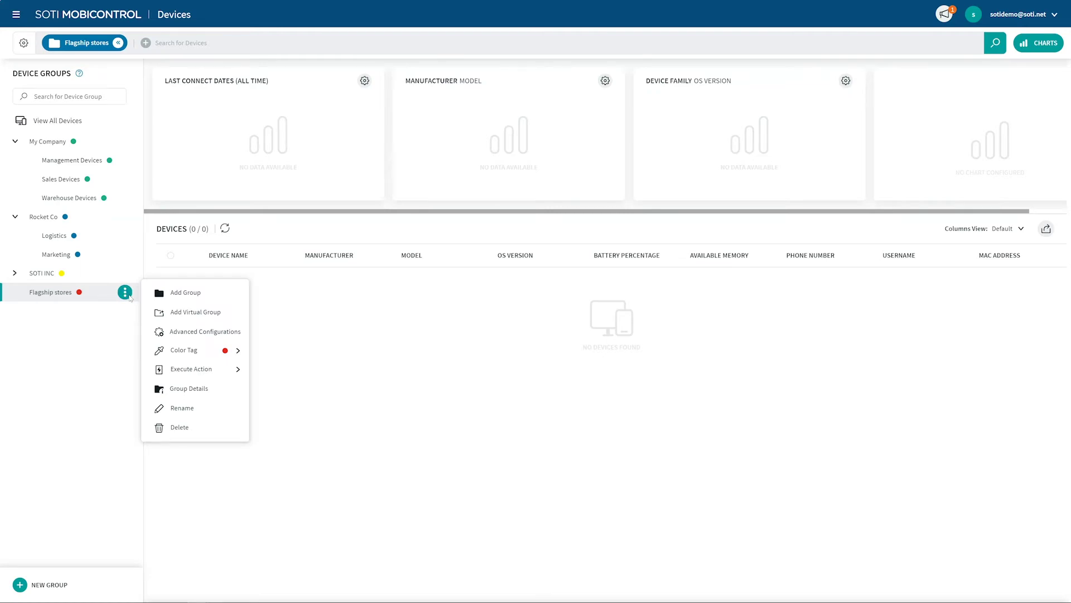
# Add a subgroup named 'Managers' under Flagship stores.
pyautogui.click(153, 300)
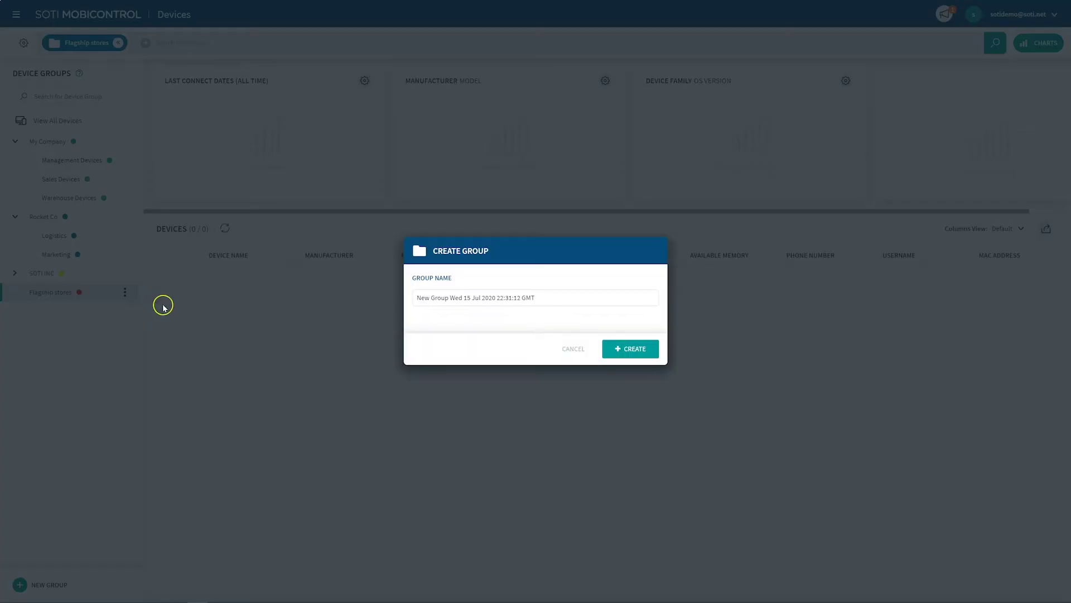
pyautogui.tripleClick(543, 300)
pyautogui.press('BackSpace')
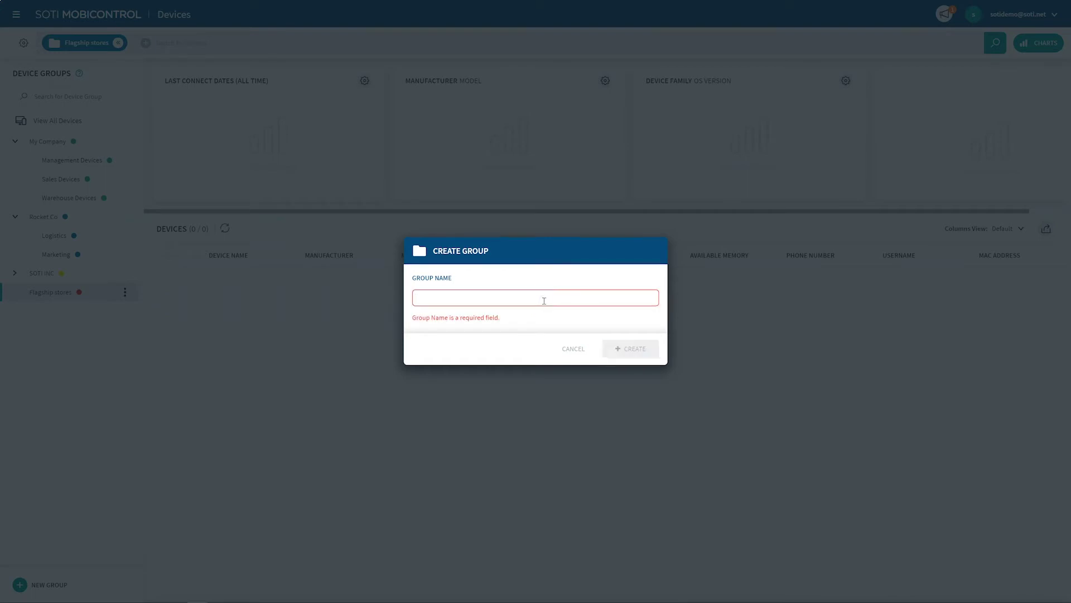
pyautogui.write('Managers')
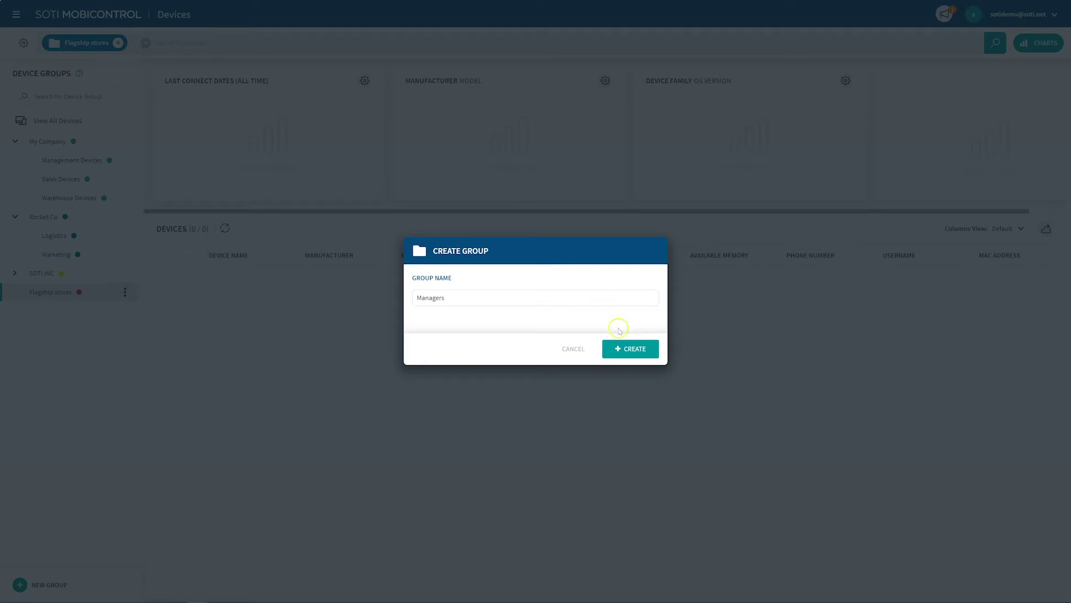
pyautogui.click(624, 348)
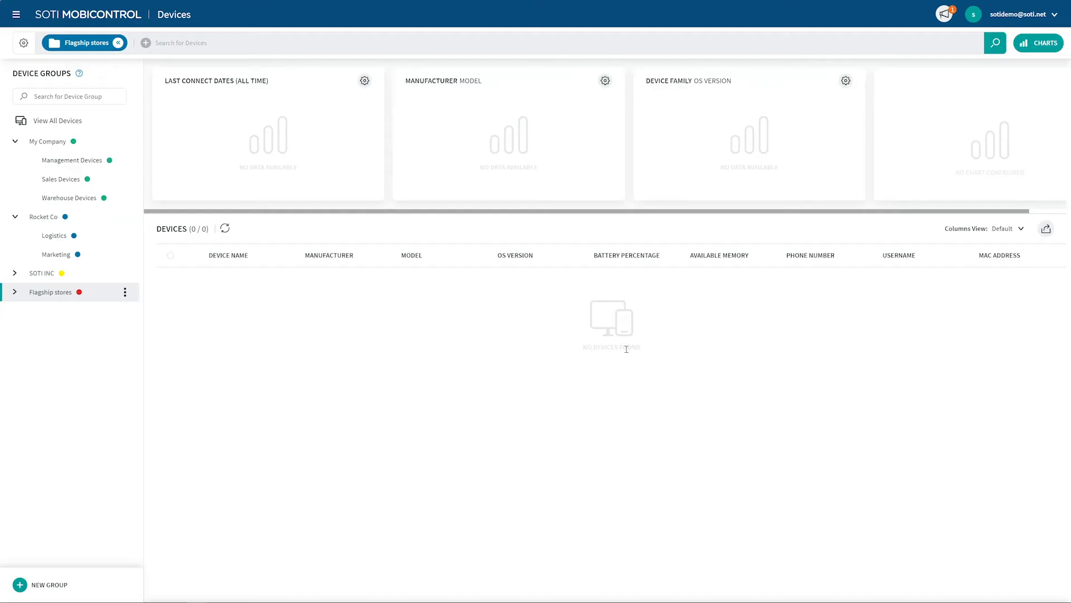
# Move AndroidSim21, AndroidSim10 and AndroidSim7 from Management Devices into Managers.
pyautogui.click(14, 292)
pyautogui.click(60, 312)
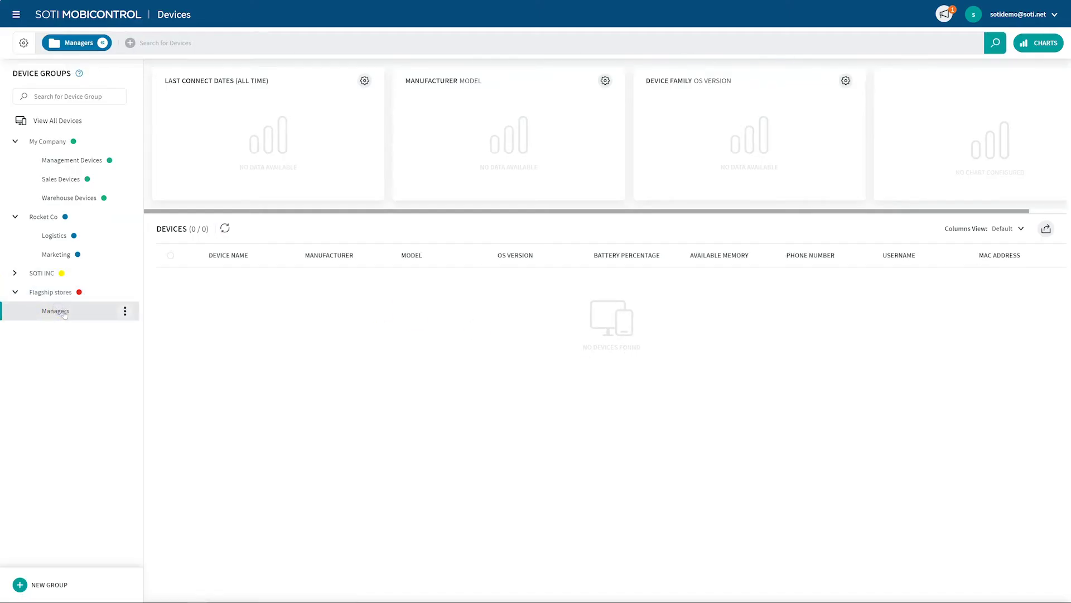
pyautogui.click(72, 160)
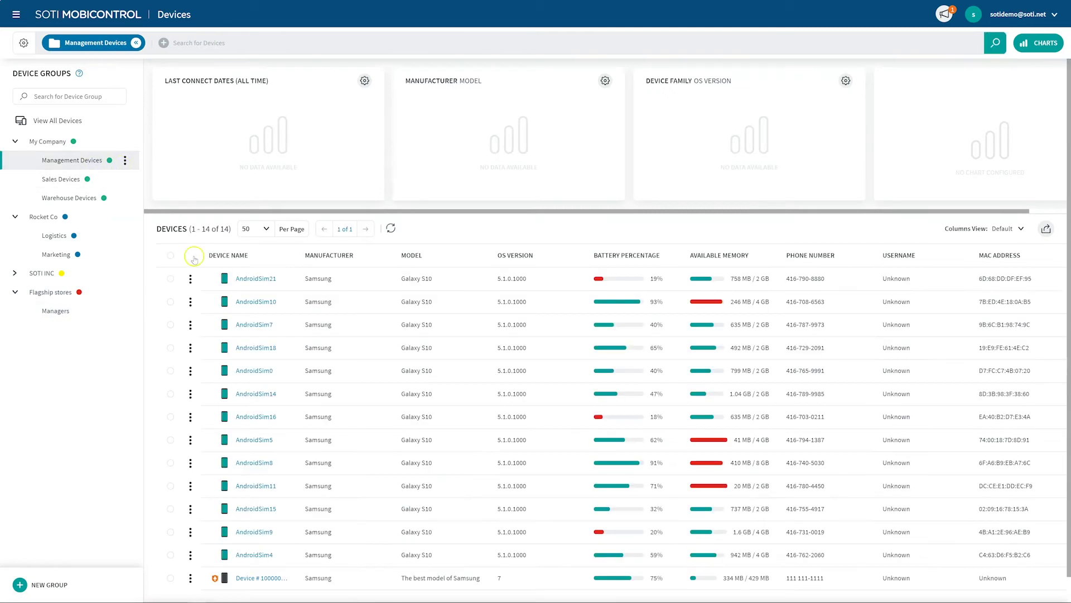
pyautogui.click(171, 277)
pyautogui.click(171, 301)
pyautogui.click(171, 324)
pyautogui.moveTo(235, 324); pyautogui.dragTo(51, 311)
pyautogui.press('Return')
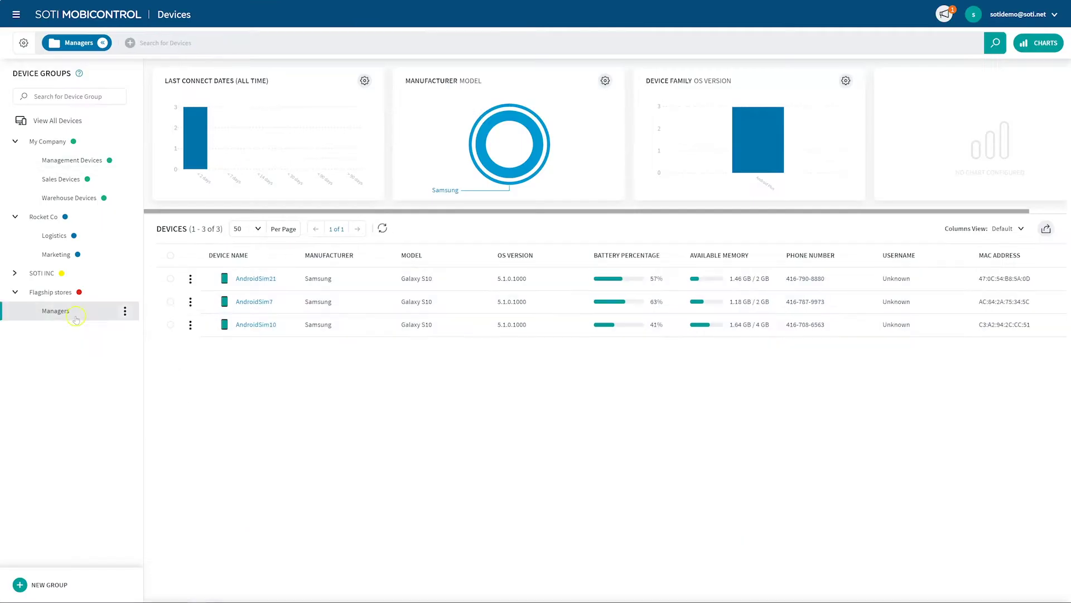
# Cancel renaming Managers, keeping its name, and return to the All Devices list.
pyautogui.click(124, 311)
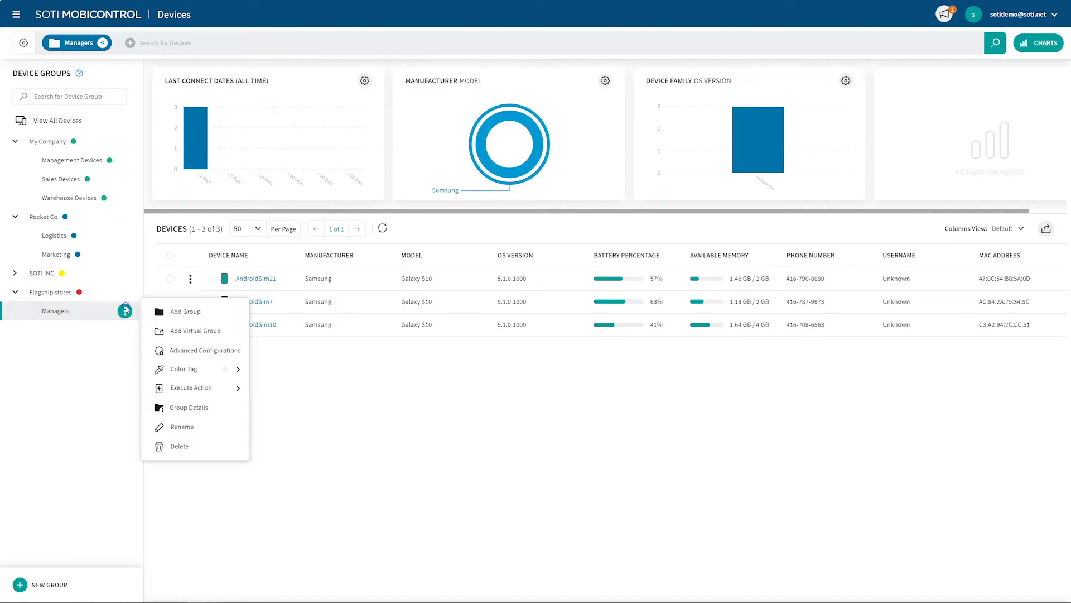
pyautogui.click(188, 426)
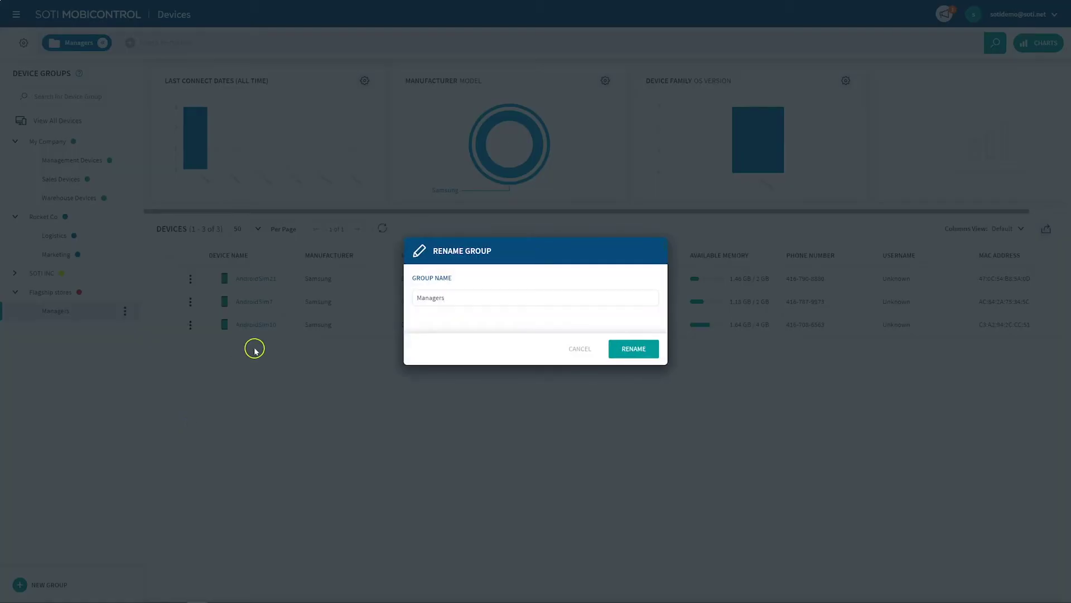
pyautogui.click(580, 349)
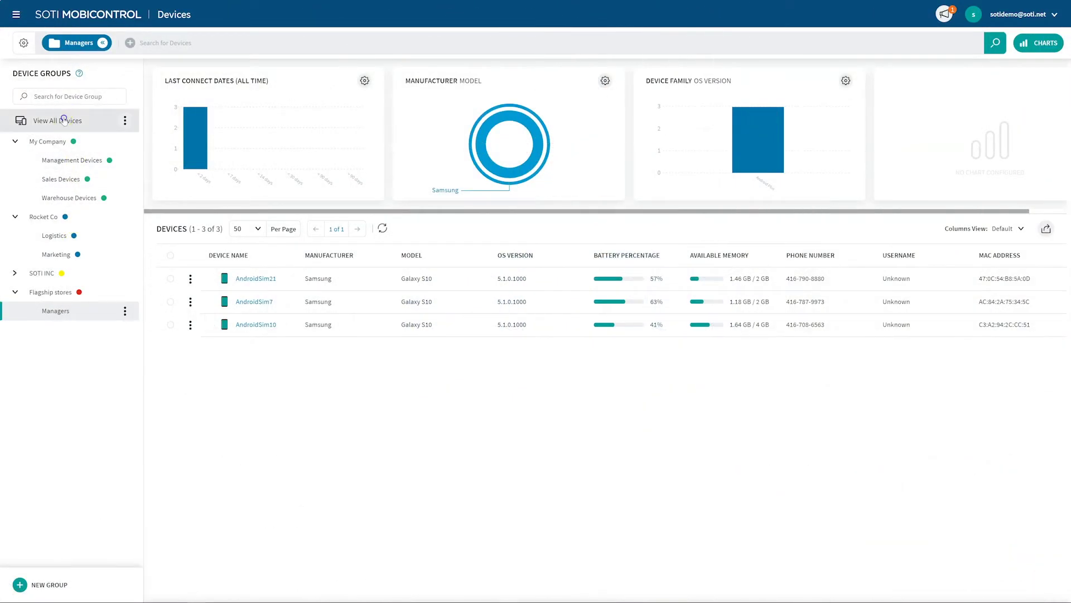
pyautogui.click(64, 120)
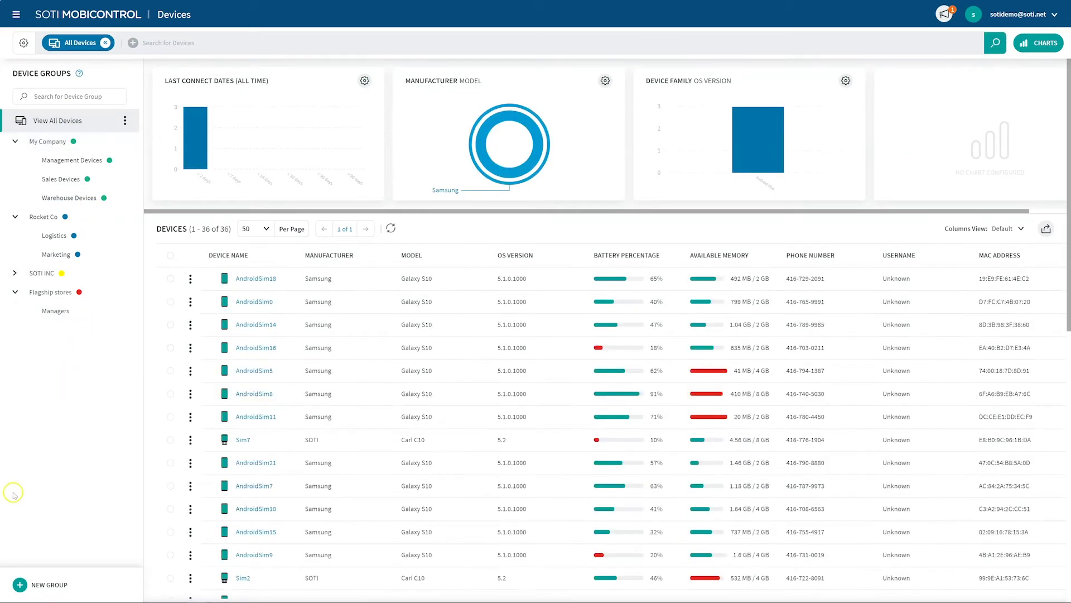
# Create a root virtual group named 'Supervisors'.
pyautogui.click(20, 583)
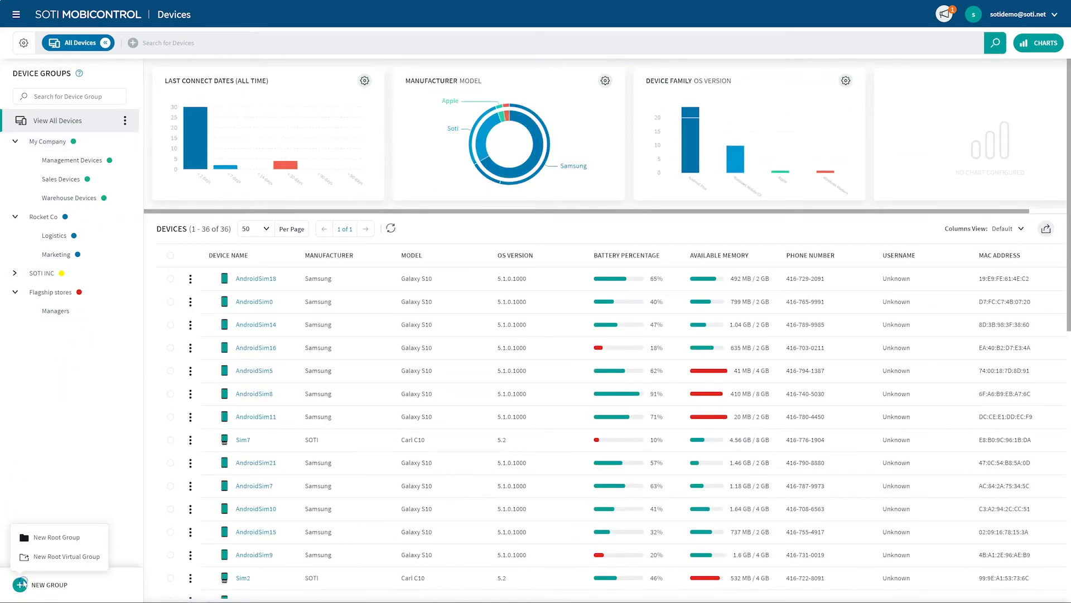
pyautogui.click(575, 297)
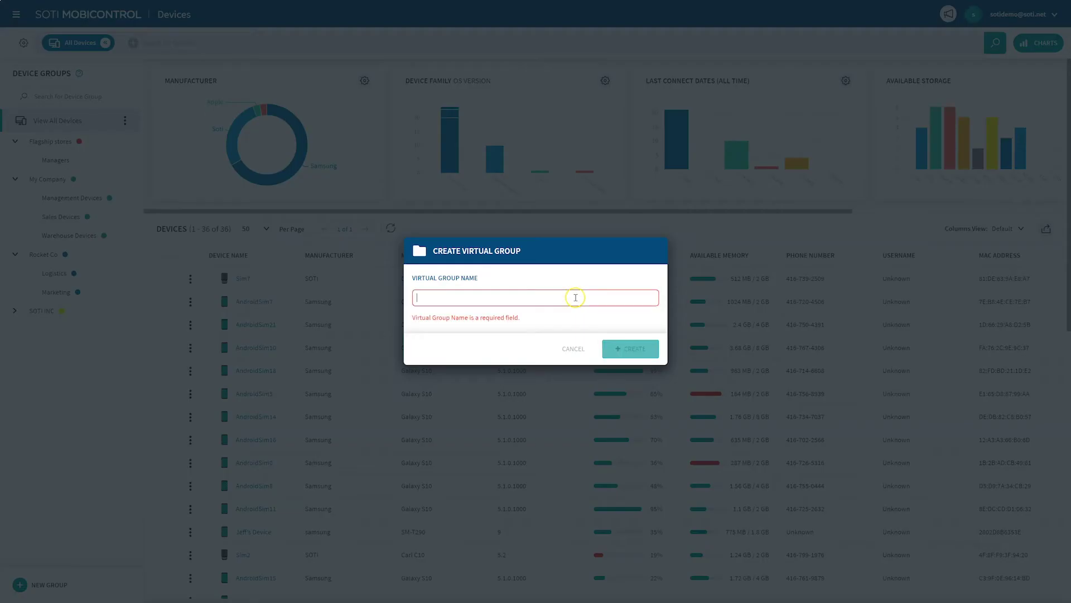
pyautogui.write('Su')
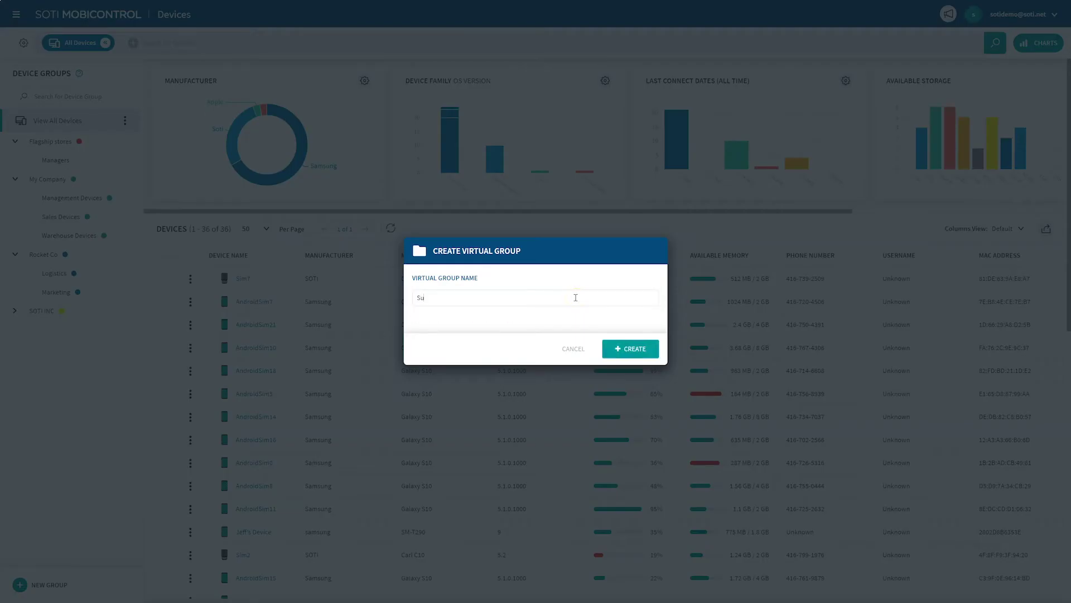
pyautogui.write('pervisors')
pyautogui.click(619, 348)
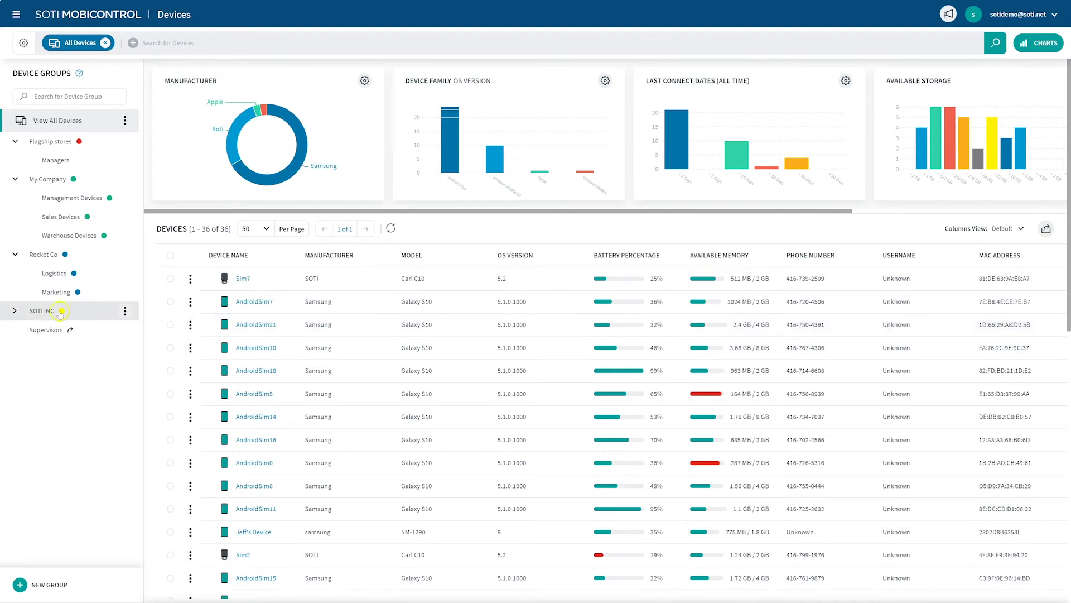
# Add the first Logistics device to Supervisors, refresh Logistics, and open Supervisors.
pyautogui.click(66, 280)
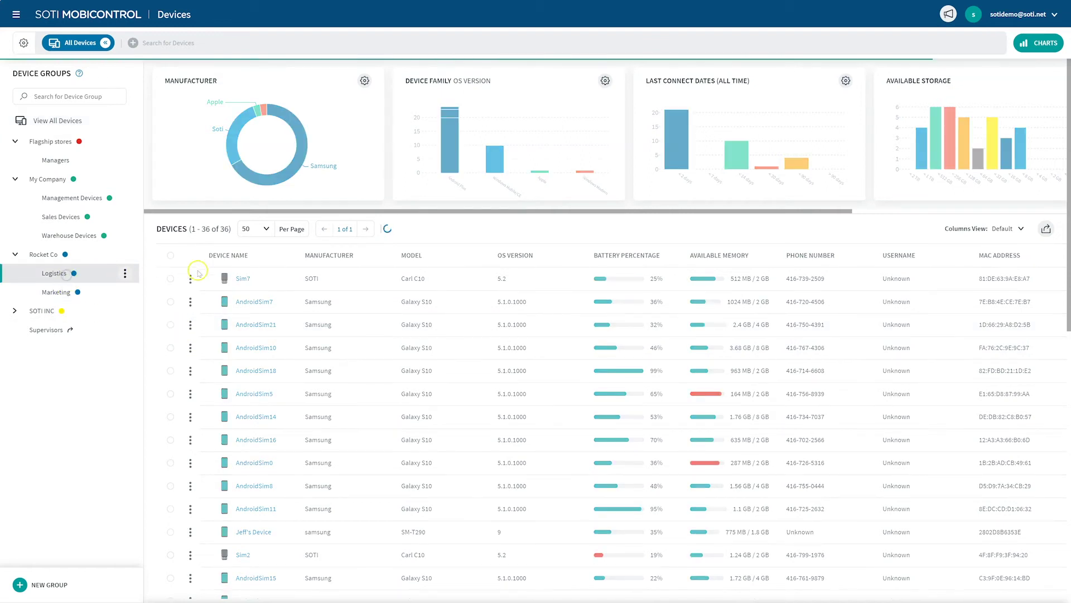
pyautogui.moveTo(269, 286); pyautogui.dragTo(68, 333)
pyautogui.click(614, 335)
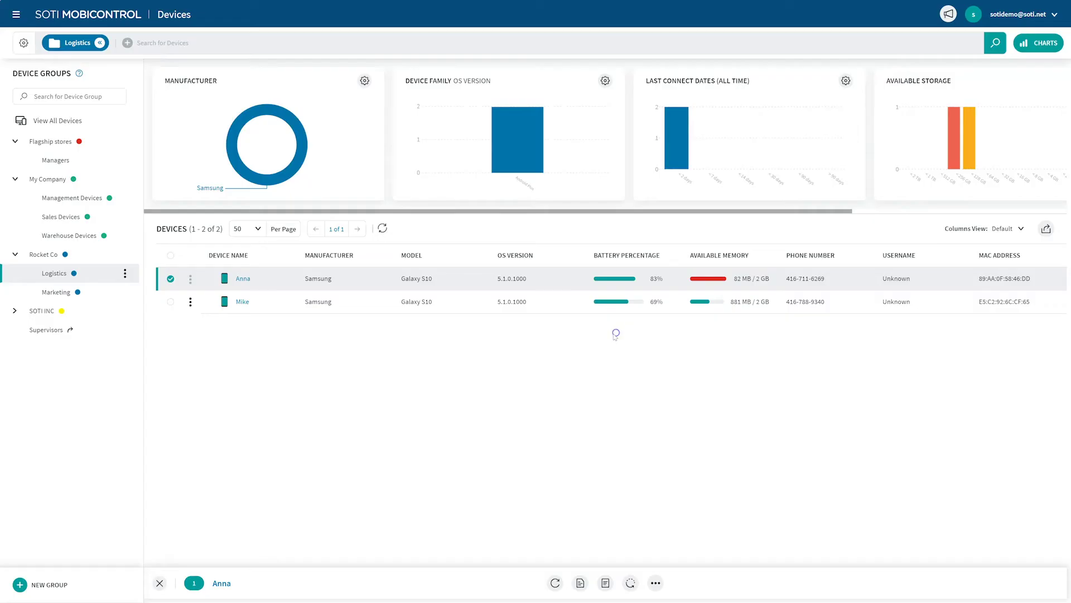
pyautogui.click(382, 229)
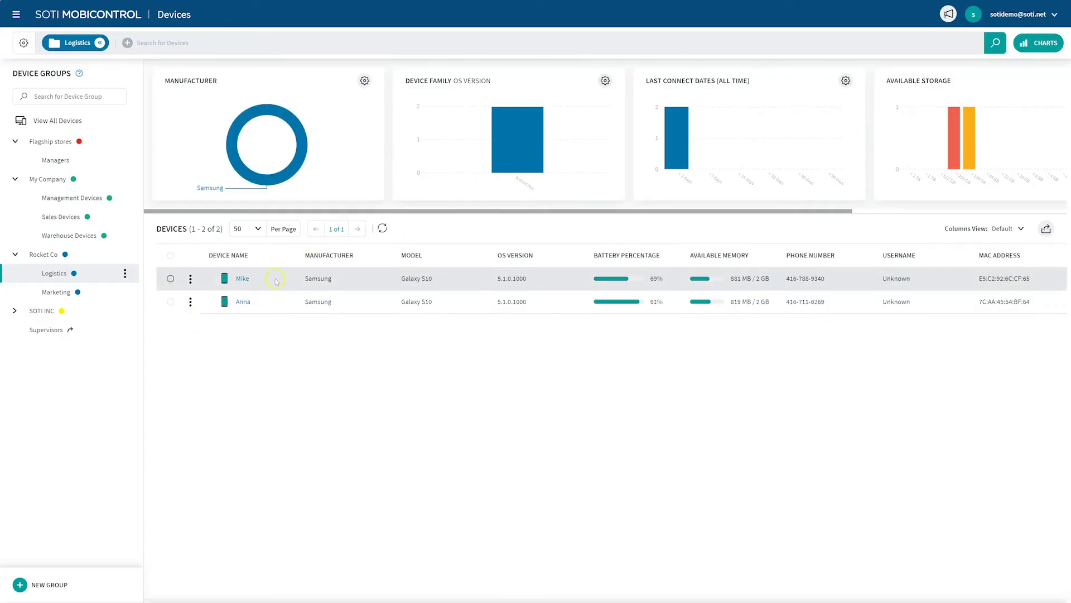
pyautogui.click(49, 330)
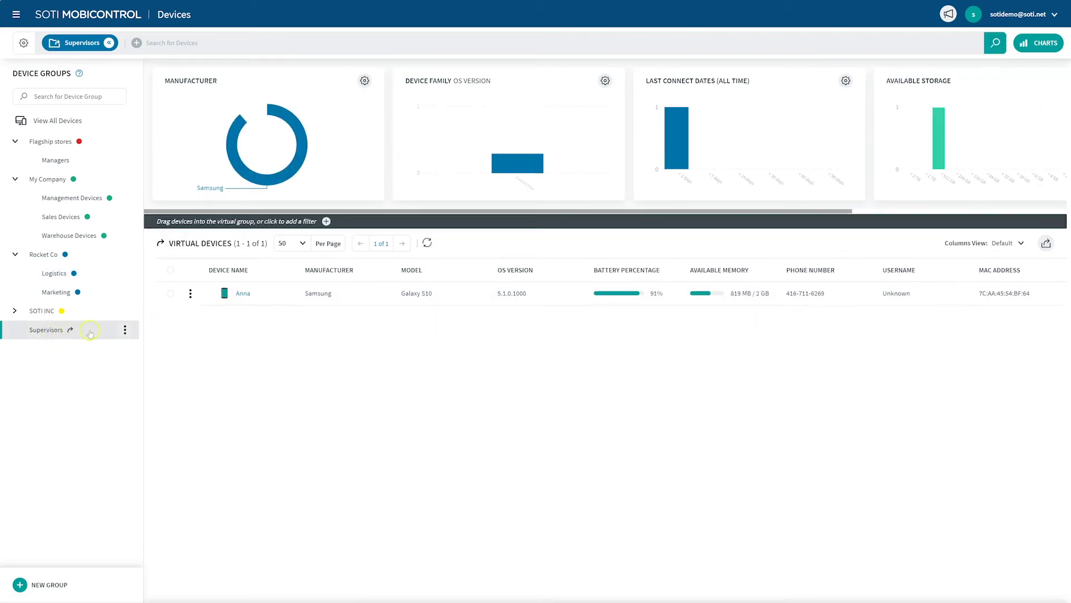
# Filter Supervisors to Agent Version is 13.6.0.1077 and save it as a filtered group.
pyautogui.click(327, 222)
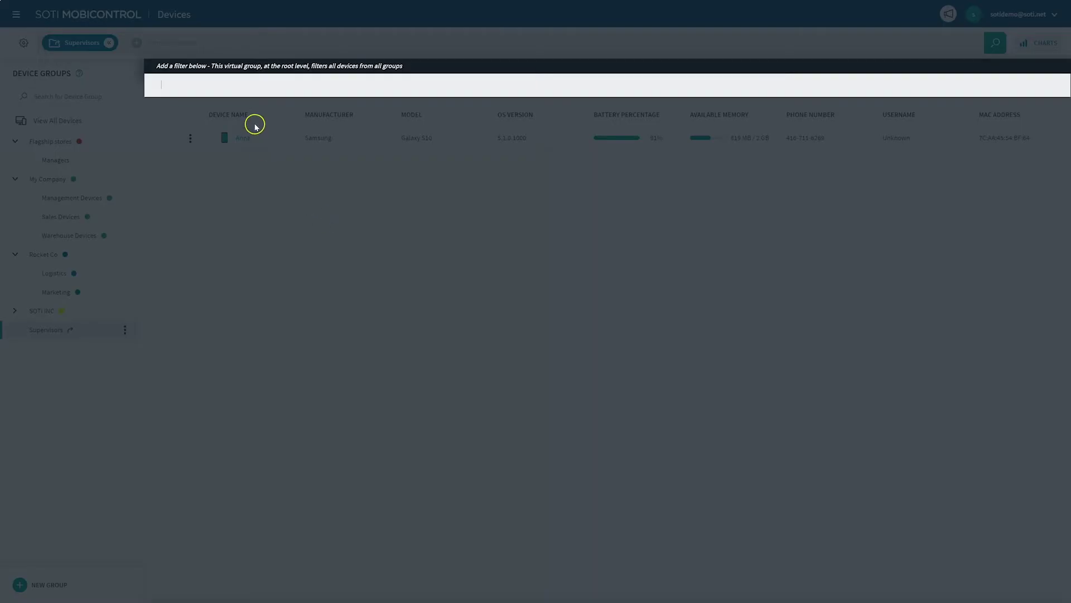
pyautogui.click(266, 88)
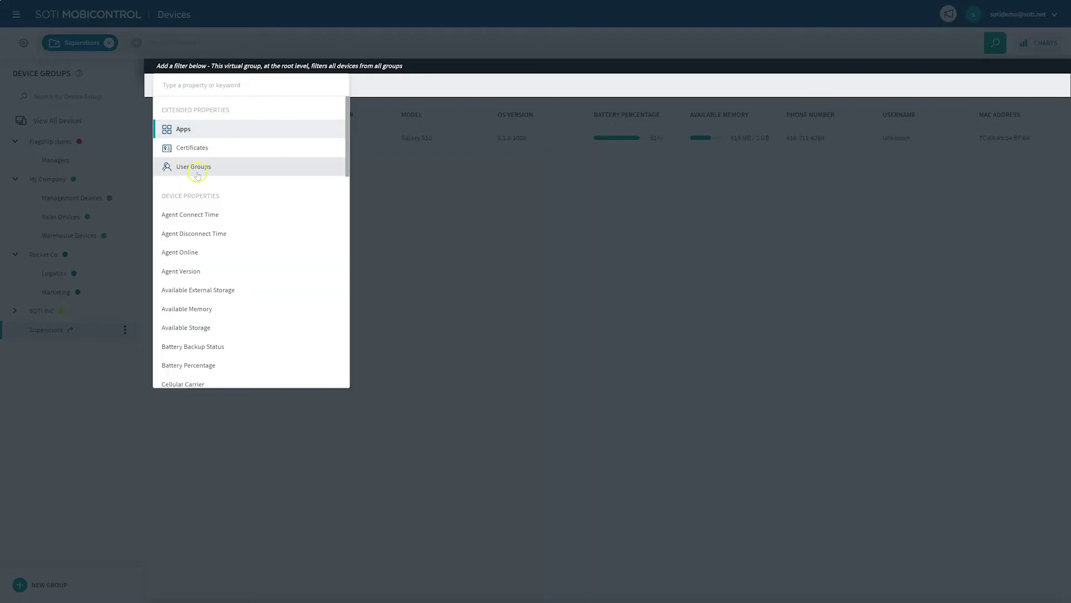
pyautogui.click(190, 272)
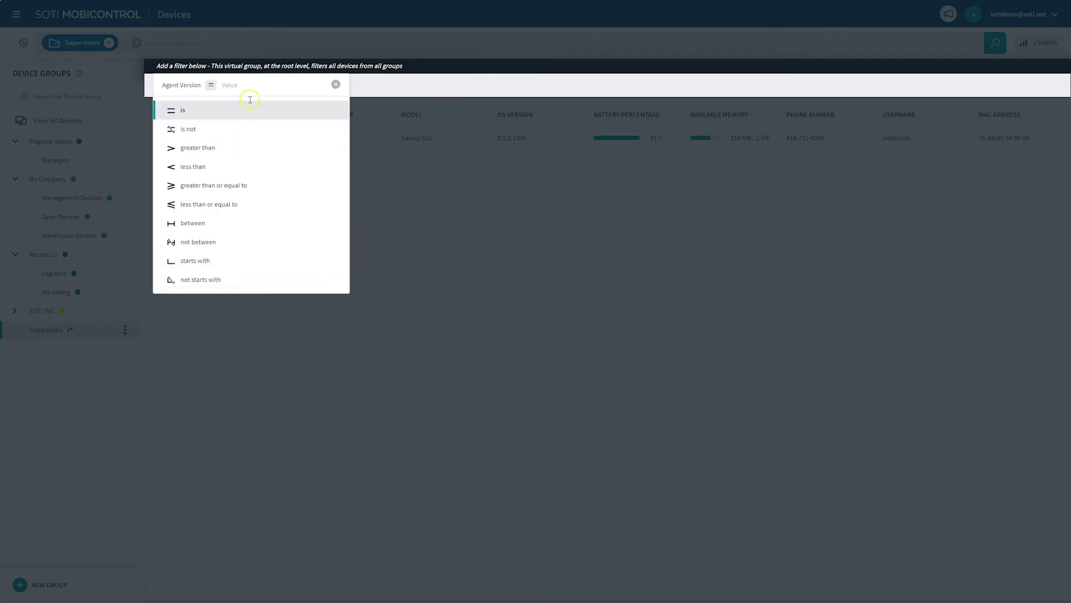
pyautogui.click(211, 114)
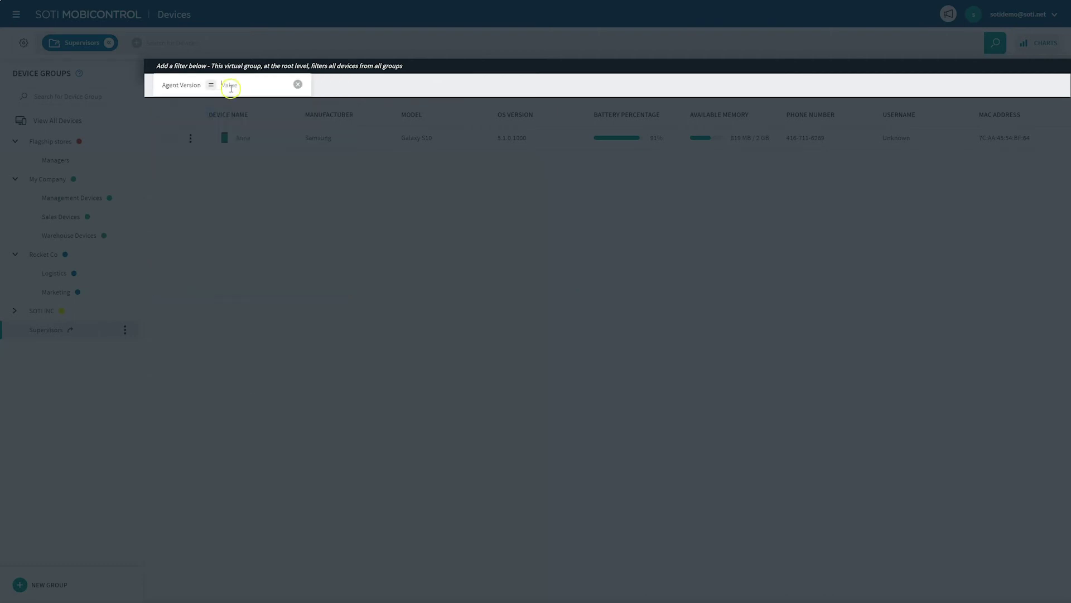
pyautogui.write('13.6.0.1077')
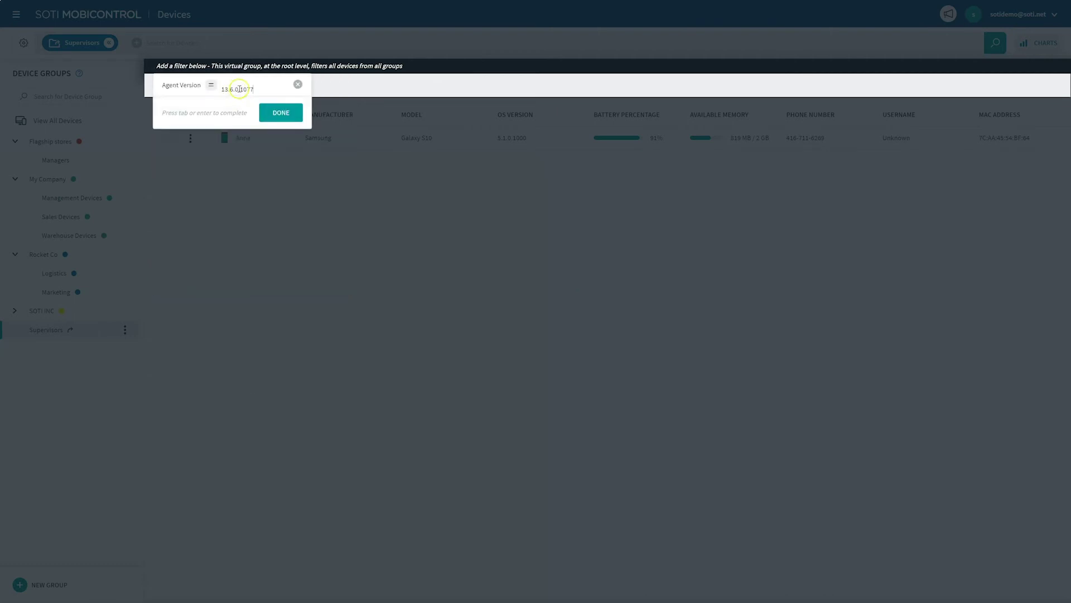
pyautogui.click(281, 112)
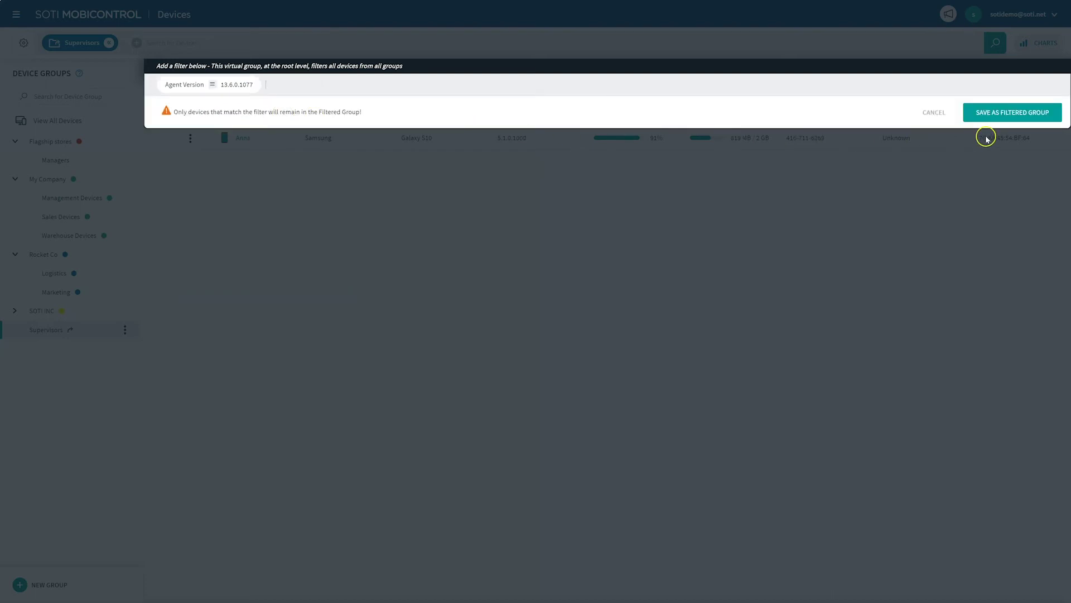
pyautogui.click(998, 118)
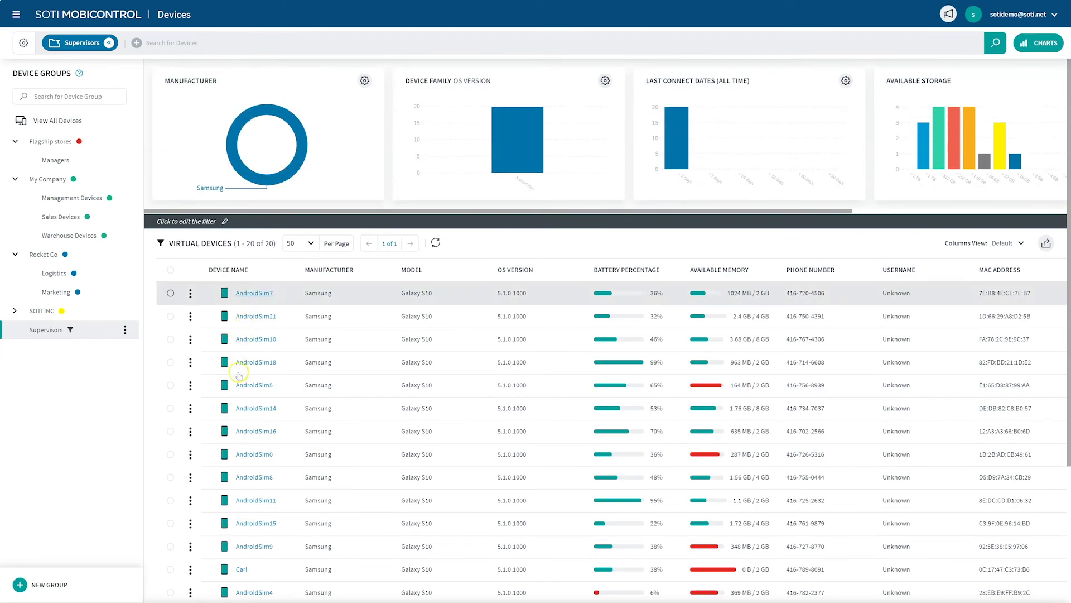
pyautogui.scroll(-1, 242, 402)
pyautogui.scroll(-1, 241, 402)
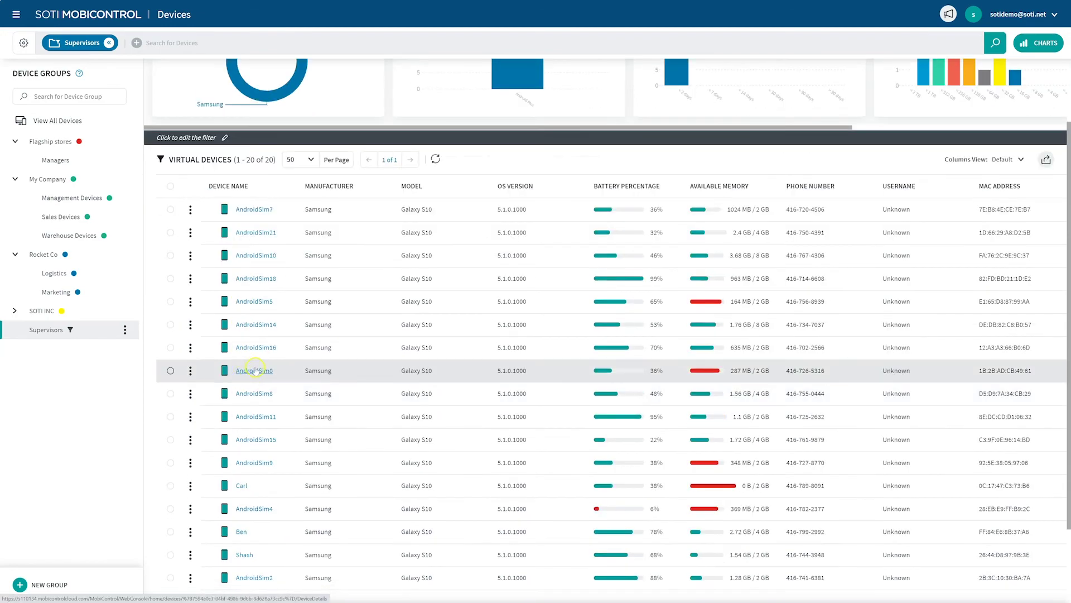
pyautogui.click(255, 372)
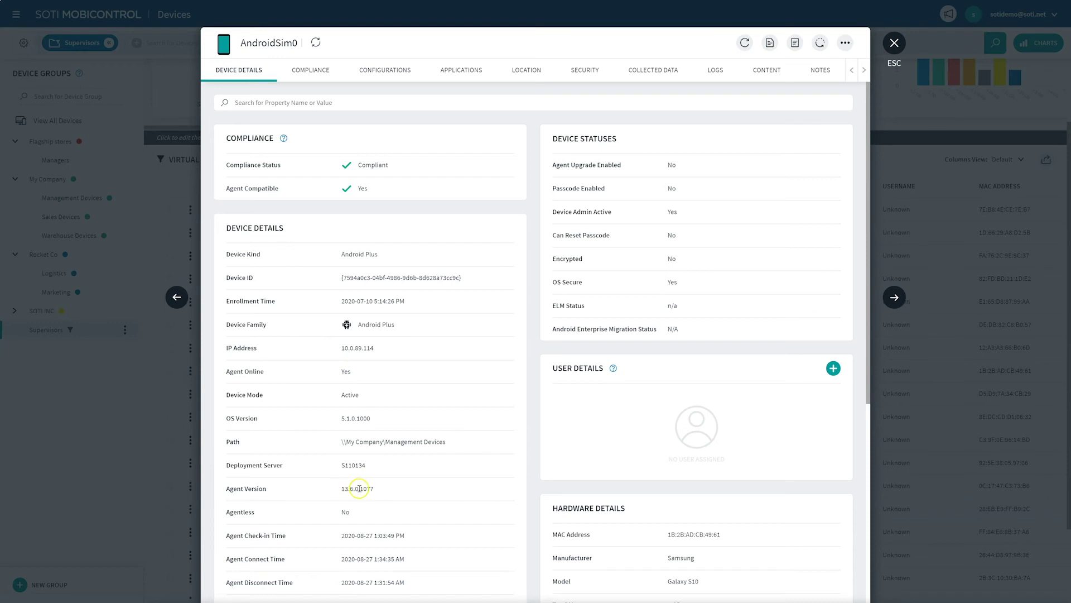
pyautogui.click(895, 43)
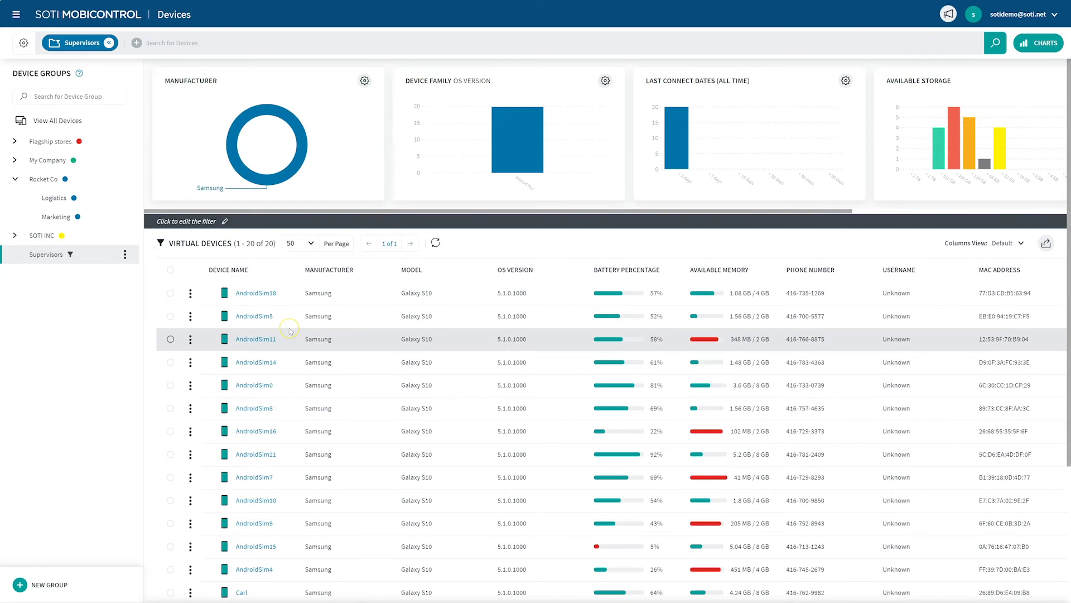
# Open the Manager devices rule for editing from the Android Plus rules in the legacy console.
pyautogui.click(16, 16)
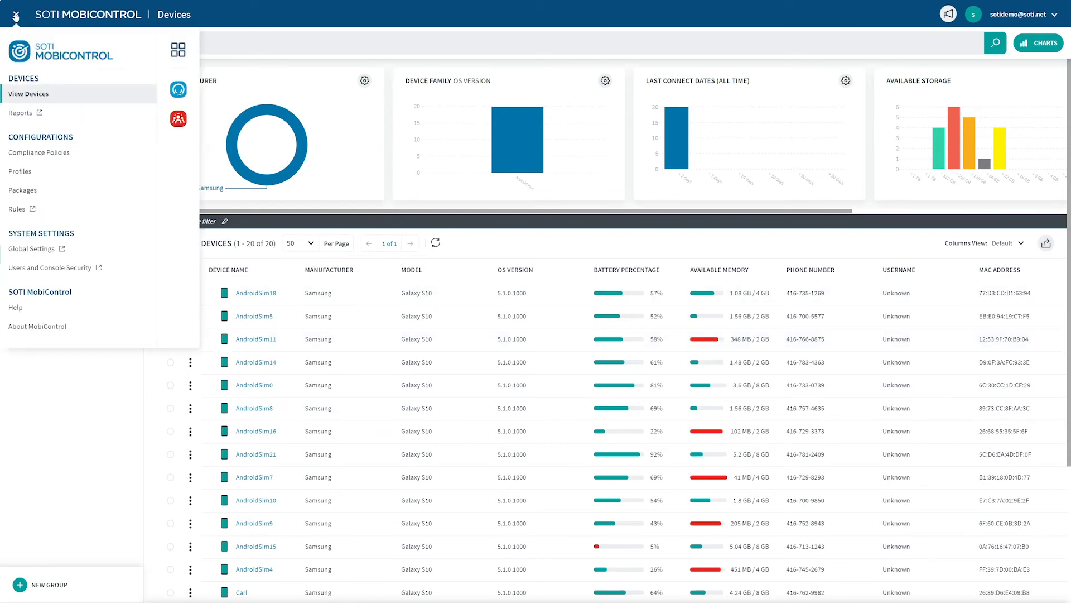
pyautogui.click(13, 209)
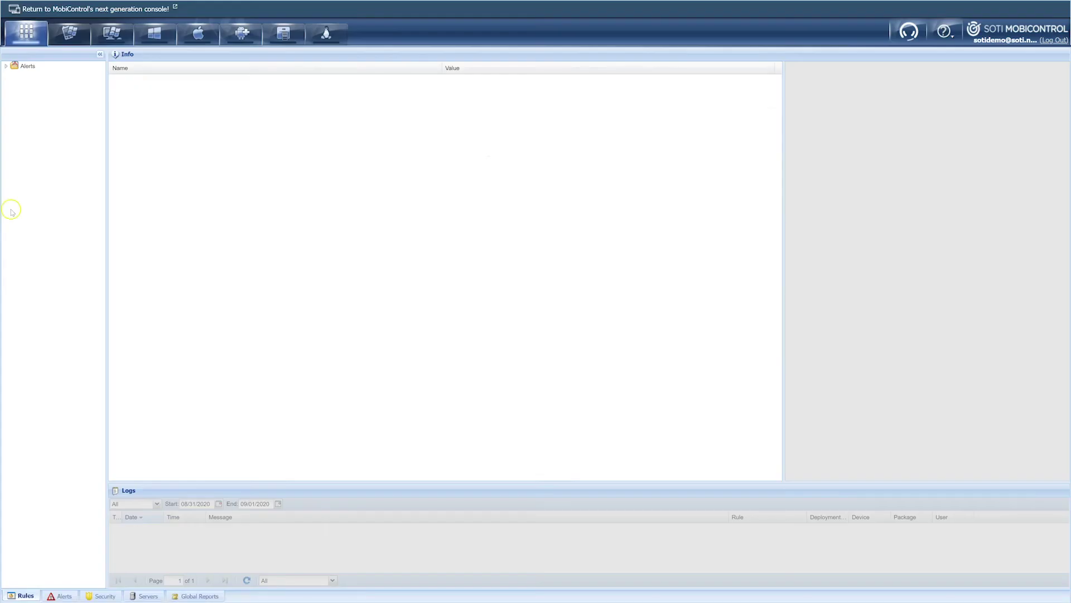
pyautogui.click(241, 33)
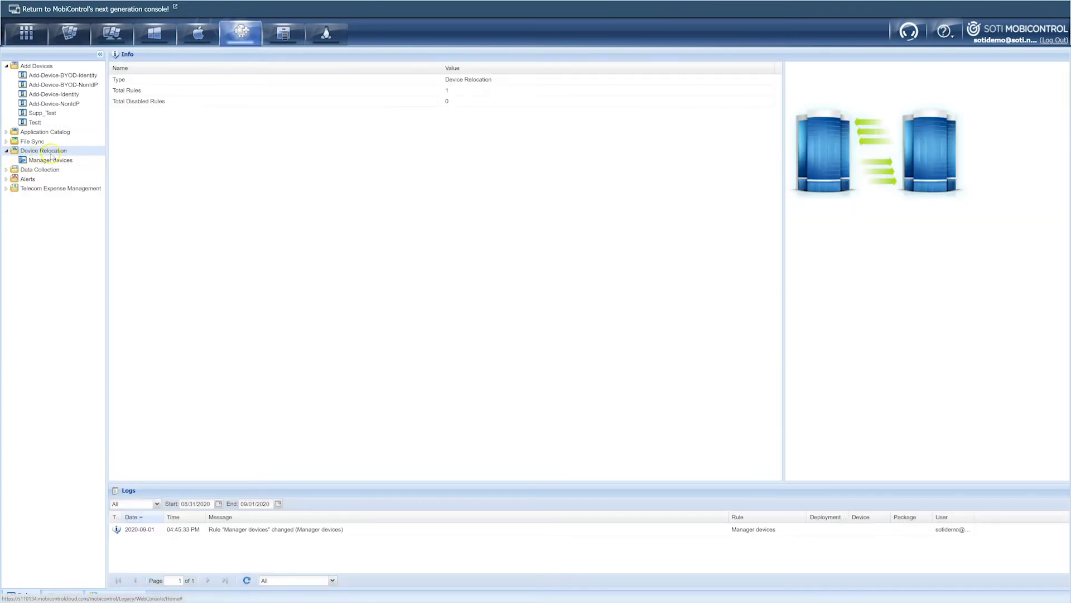
pyautogui.rightClick(52, 159)
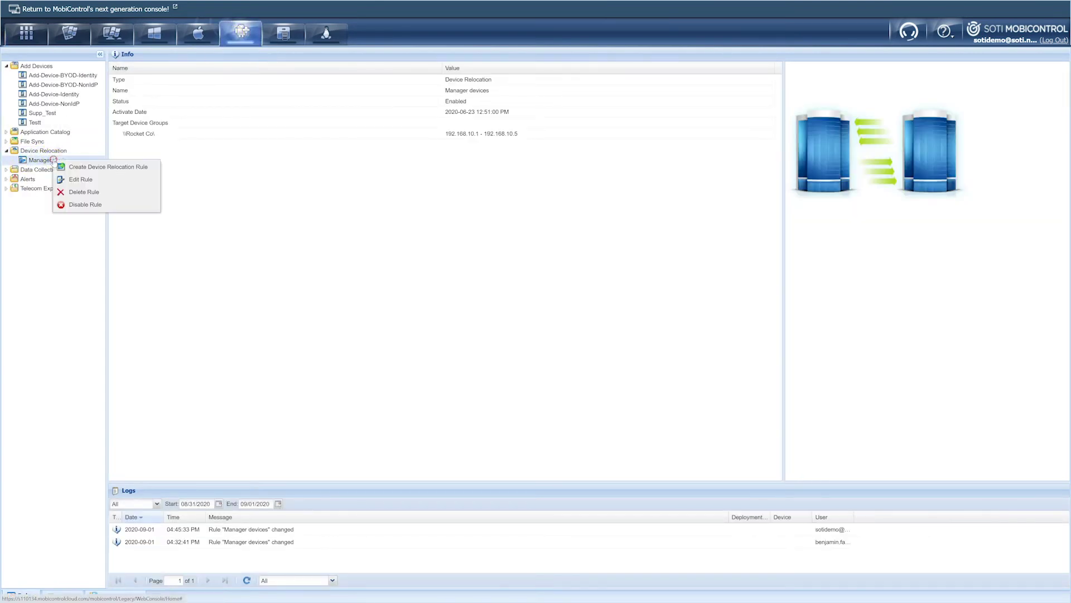
pyautogui.click(80, 175)
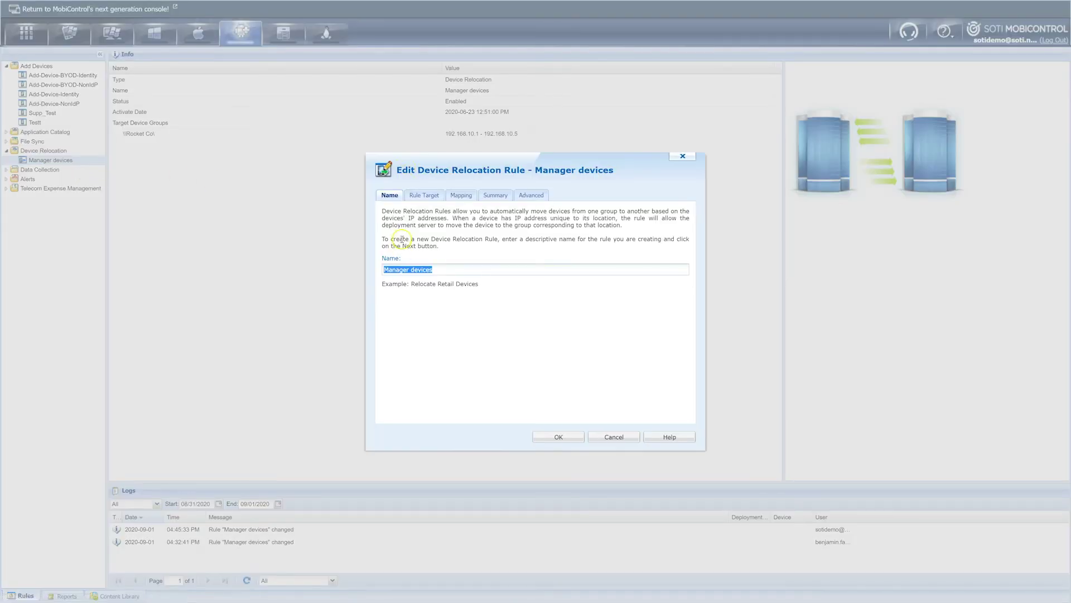
# Review the rule's target groups and the Rocket Co relocation mapping, keeping its settings.
pyautogui.click(430, 198)
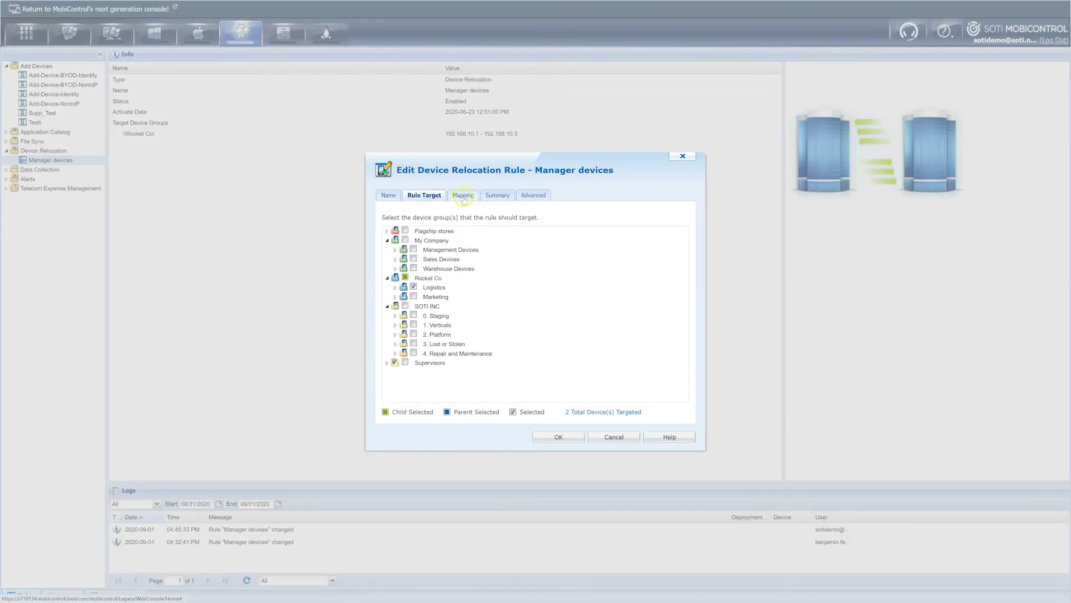
pyautogui.click(463, 198)
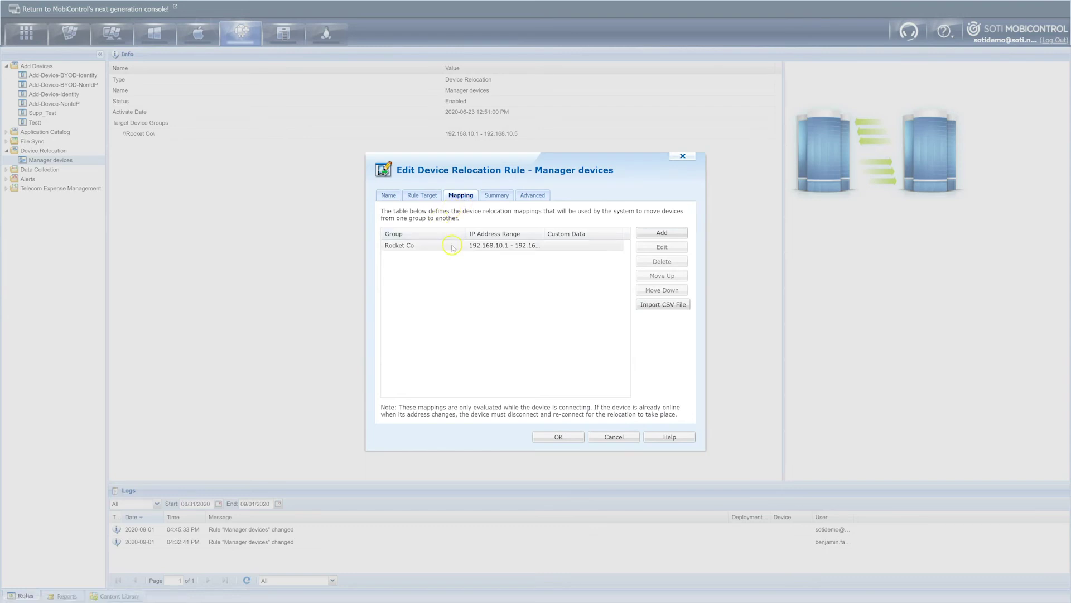
pyautogui.click(455, 247)
pyautogui.click(643, 253)
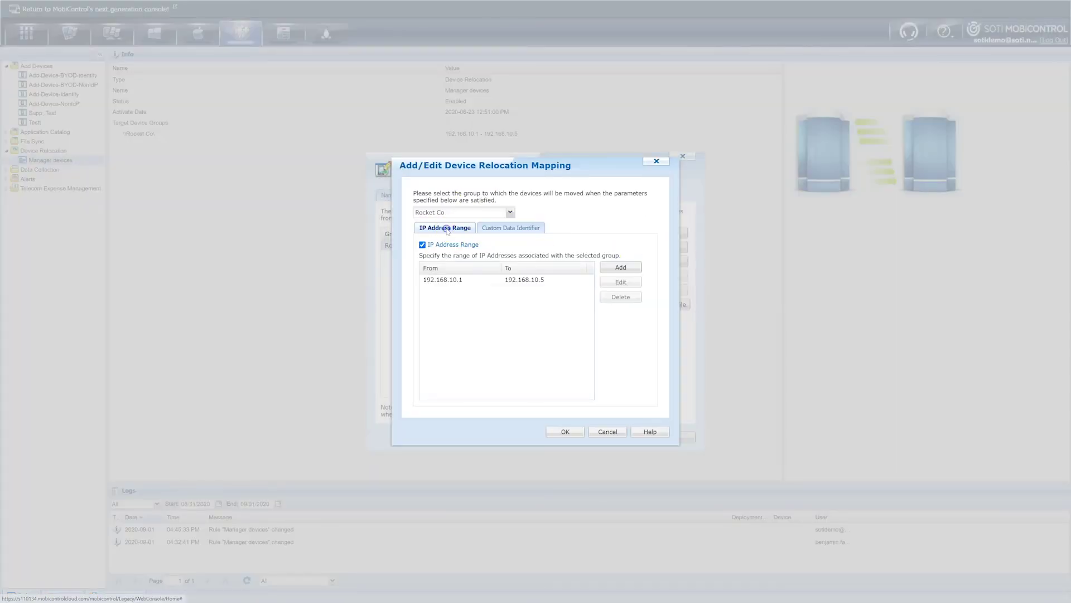
pyautogui.click(500, 227)
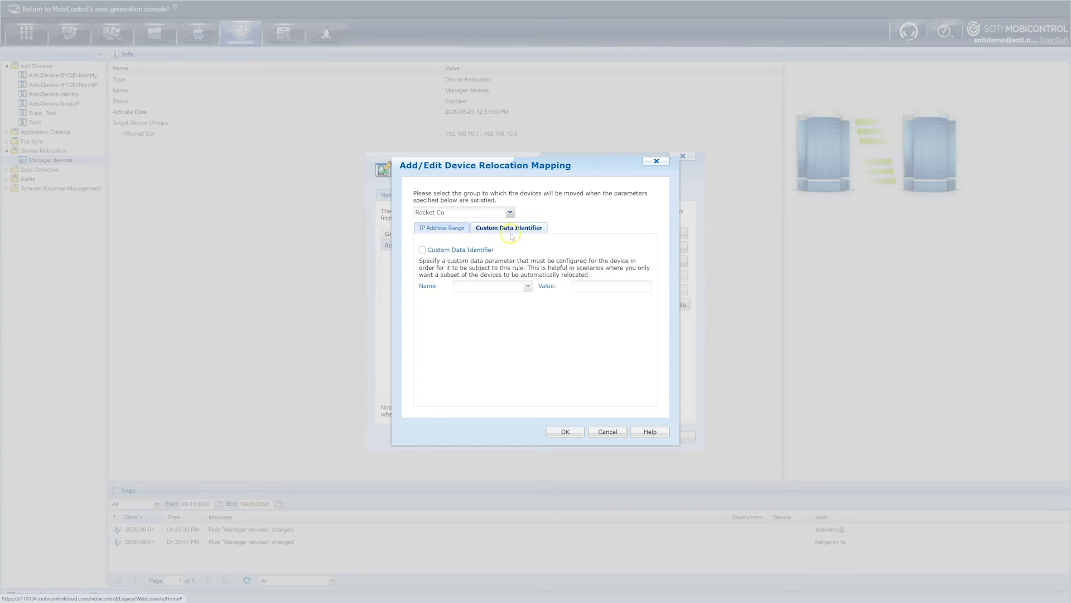
pyautogui.click(566, 432)
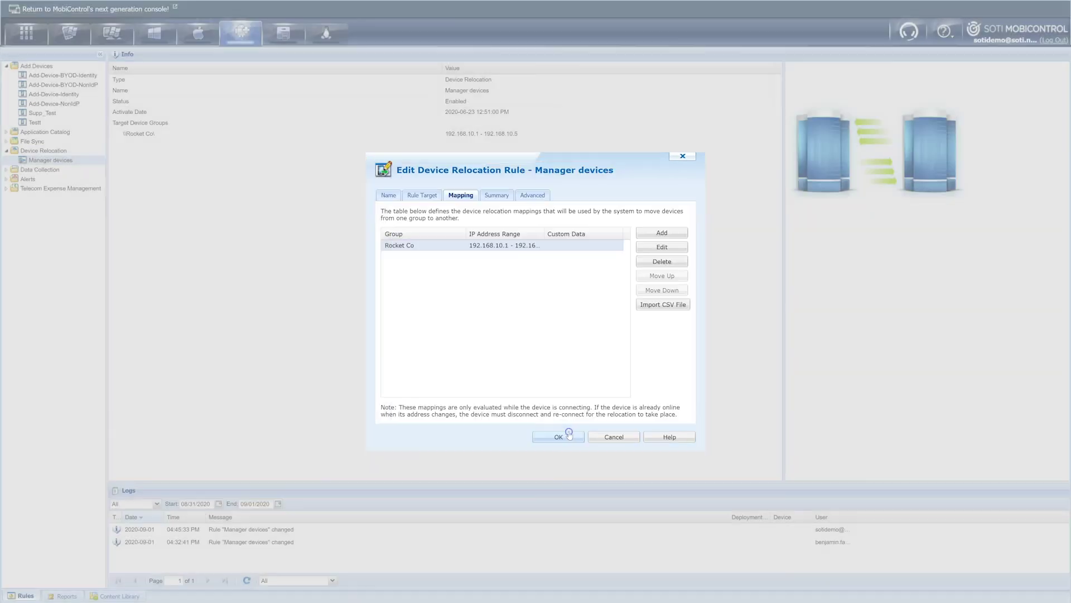
# Check the rule summary and schedule/enable settings, then save the relocation rule.
pyautogui.click(494, 199)
pyautogui.click(525, 199)
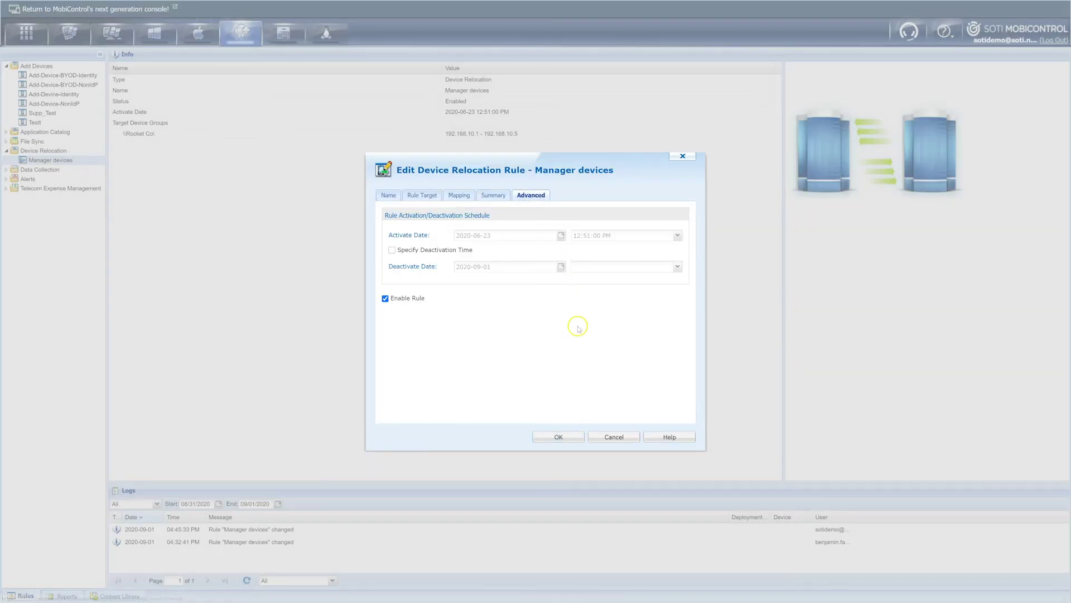
pyautogui.click(560, 437)
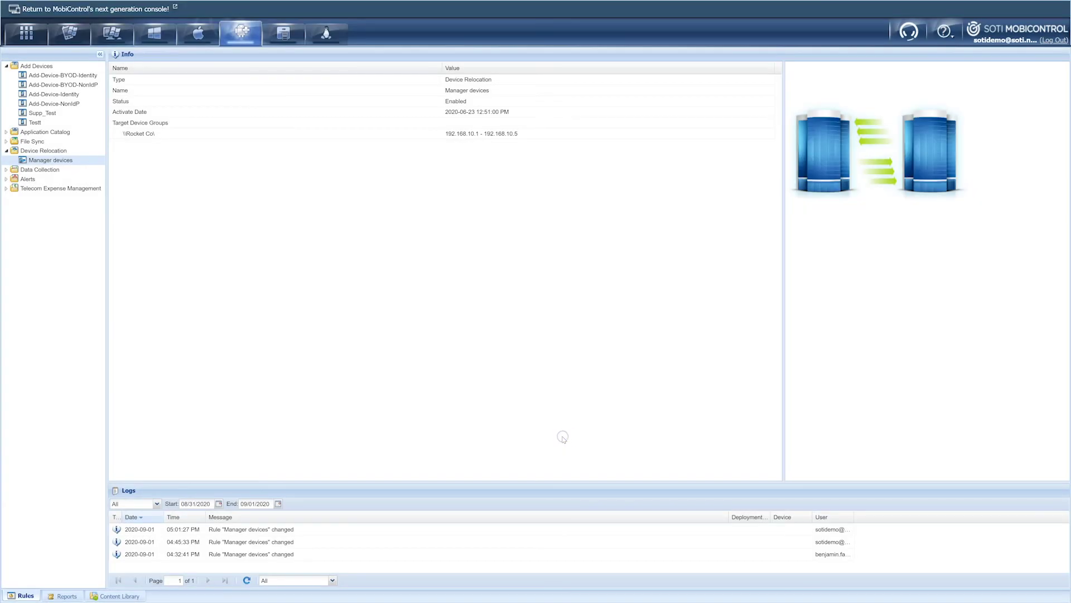
# From Device Relocation, step through the Windows Mobile, Windows Modern and Apple platform rules.
pyautogui.click(56, 150)
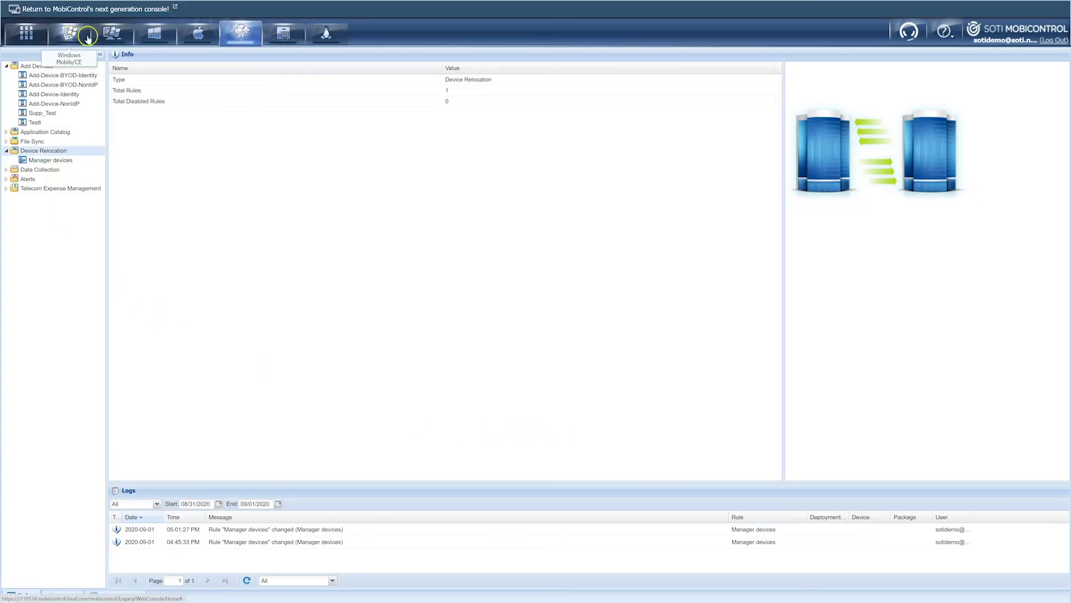
pyautogui.click(106, 36)
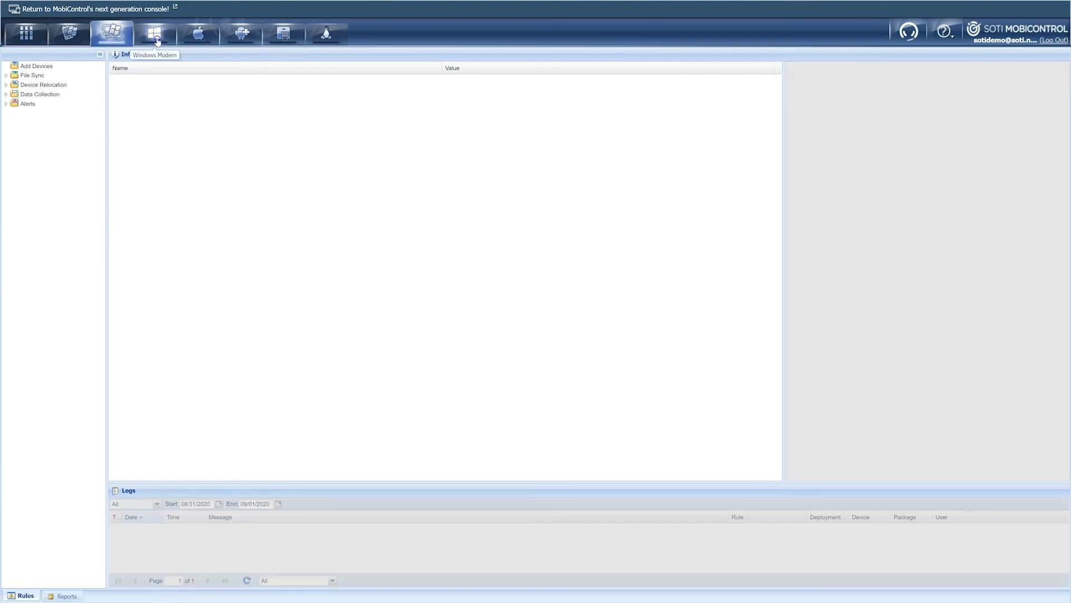
pyautogui.click(151, 34)
pyautogui.click(190, 37)
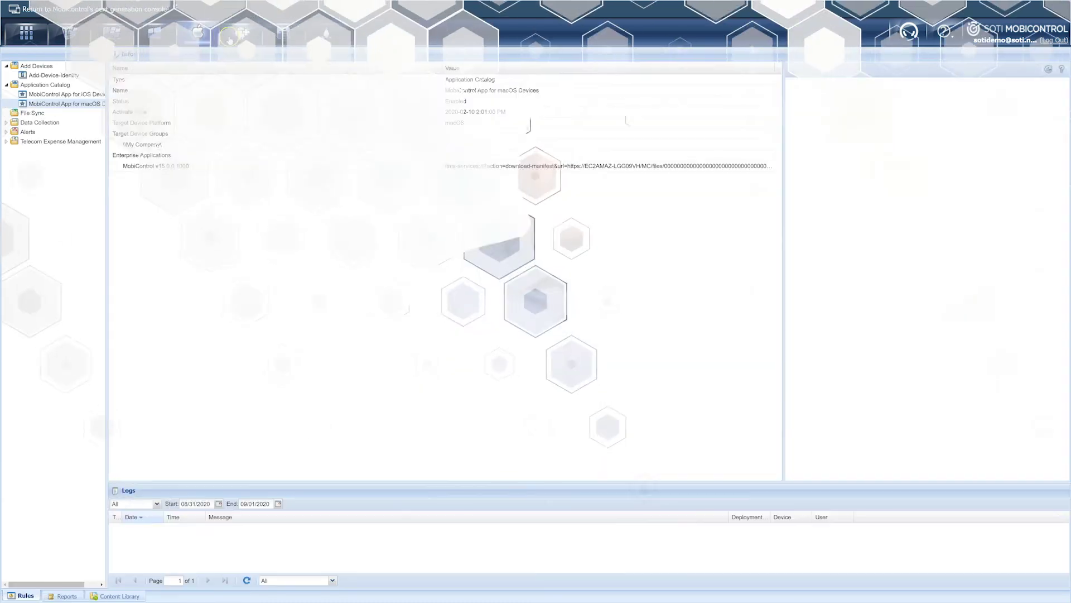